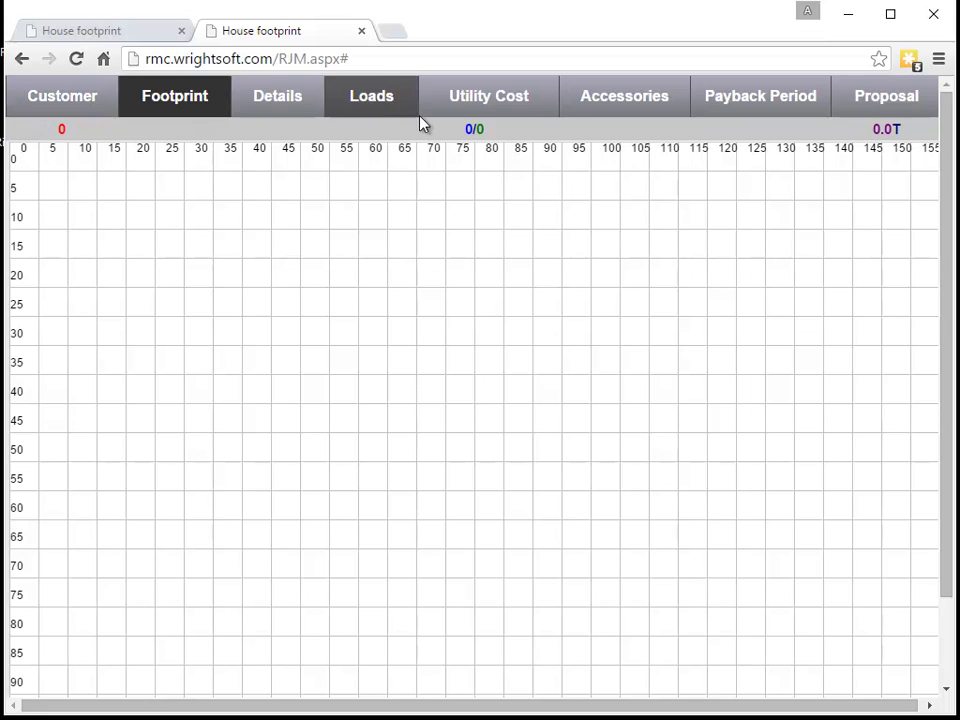
Scroll the current page, then look over the Customer information form
{"action": "scroll", "coordinate": [756, 262], "scroll_direction": "down", "scroll_amount": 1}
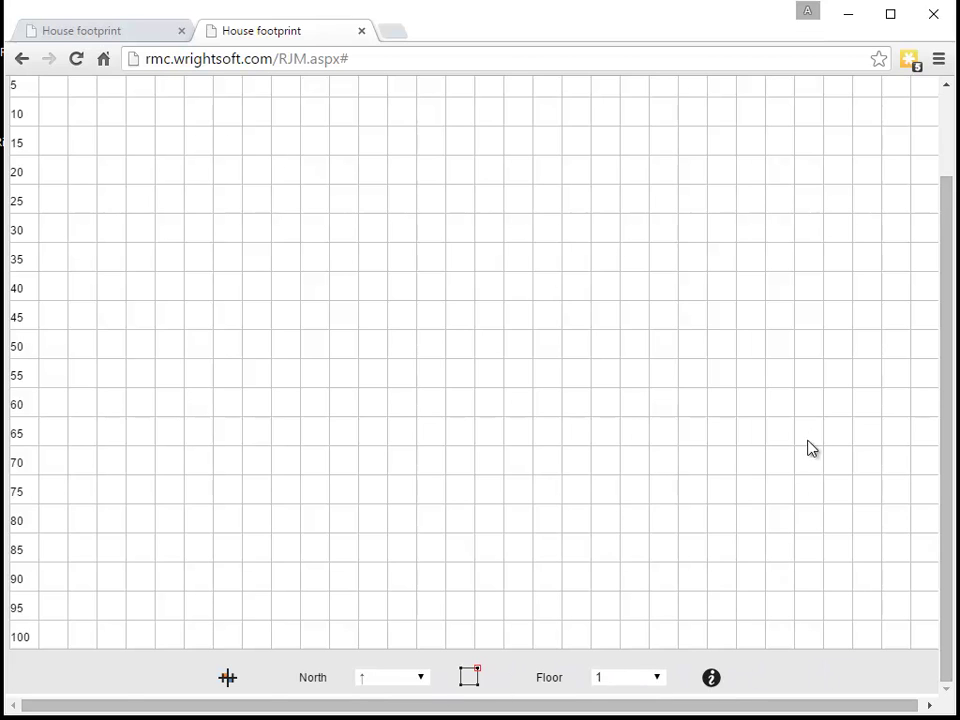
{"action": "scroll", "coordinate": [810, 440], "scroll_direction": "up", "scroll_amount": 1}
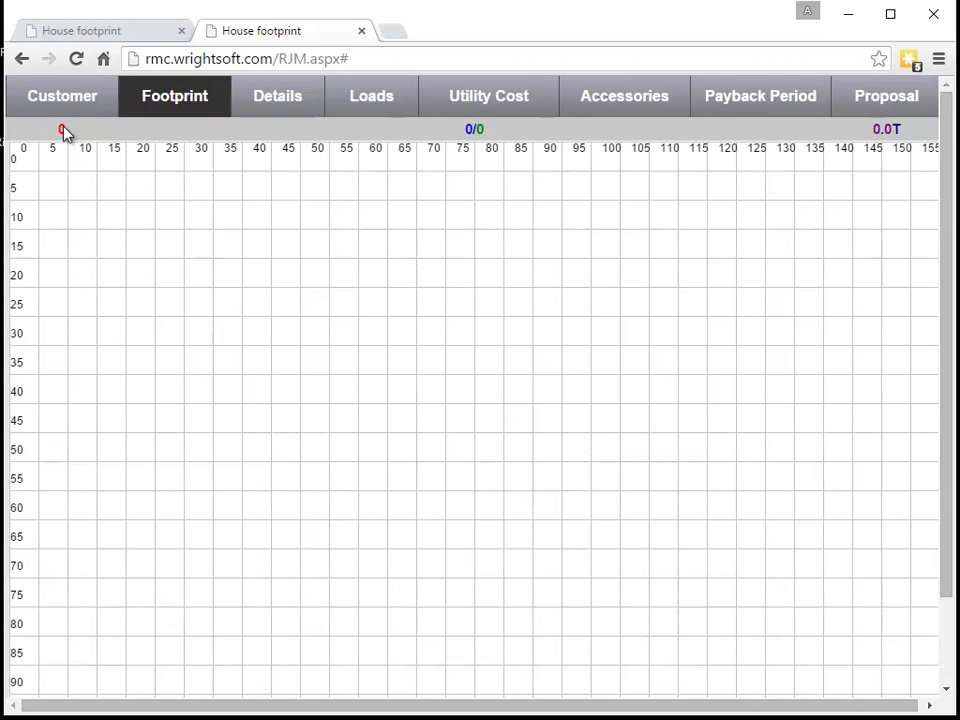
{"action": "left_click", "coordinate": [68, 100]}
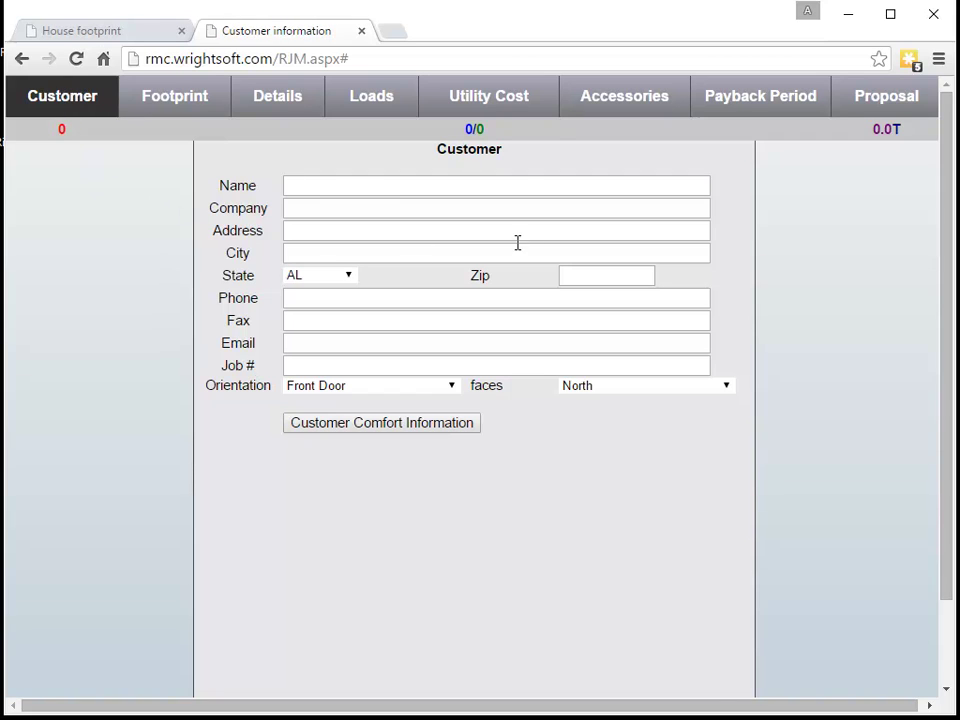
{"action": "scroll", "coordinate": [441, 348], "scroll_direction": "down", "scroll_amount": 1}
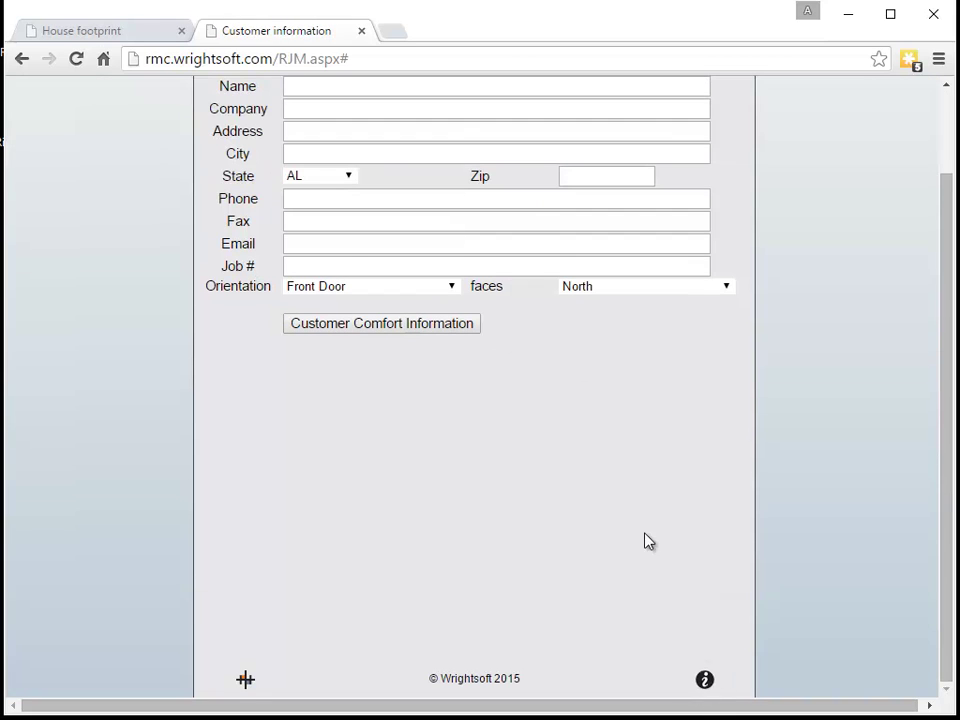
{"action": "scroll", "coordinate": [636, 505], "scroll_direction": "up", "scroll_amount": 1}
Review the footprint grid, then the Building details defaults such as Framed R13 walls and Vent attic R19
{"action": "left_click", "coordinate": [172, 97]}
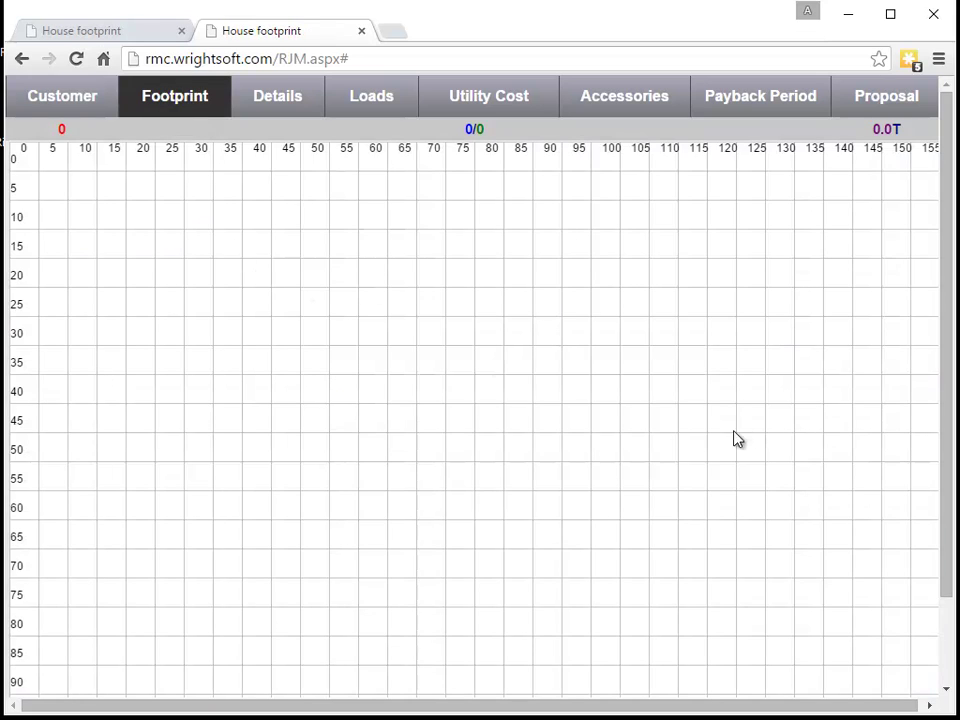
{"action": "scroll", "coordinate": [512, 356], "scroll_direction": "down", "scroll_amount": 2}
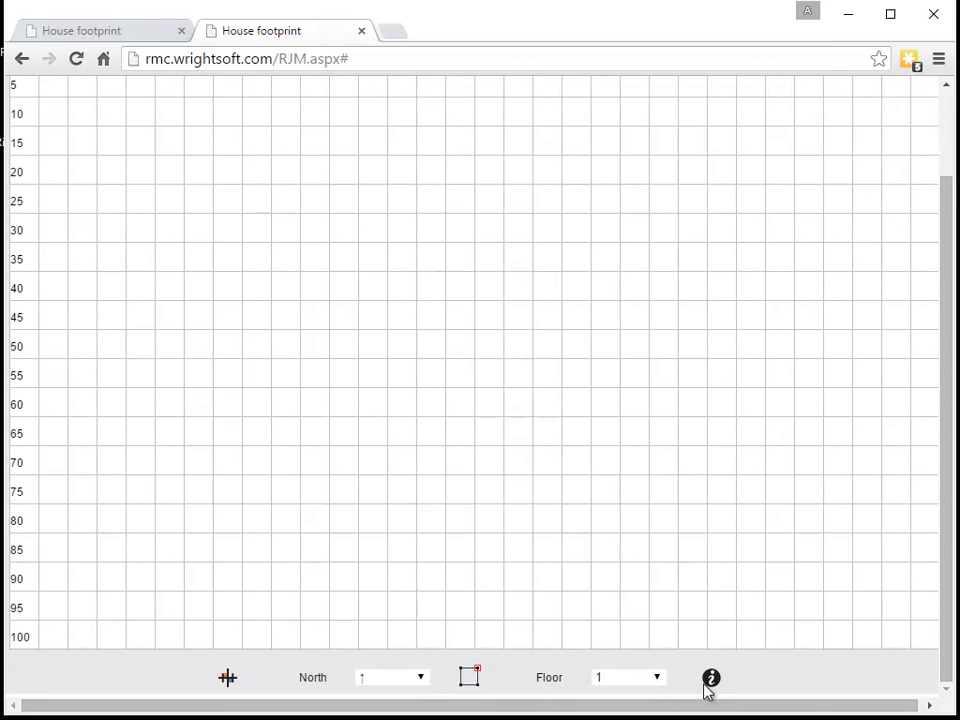
{"action": "scroll", "coordinate": [557, 644], "scroll_direction": "up", "scroll_amount": 2}
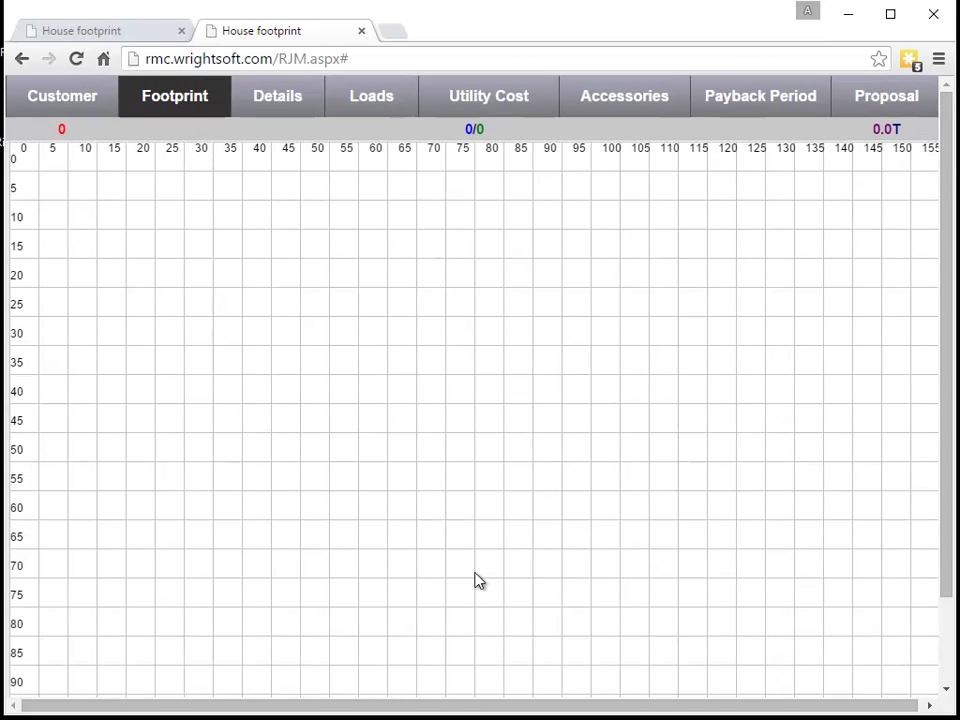
{"action": "left_click", "coordinate": [268, 92]}
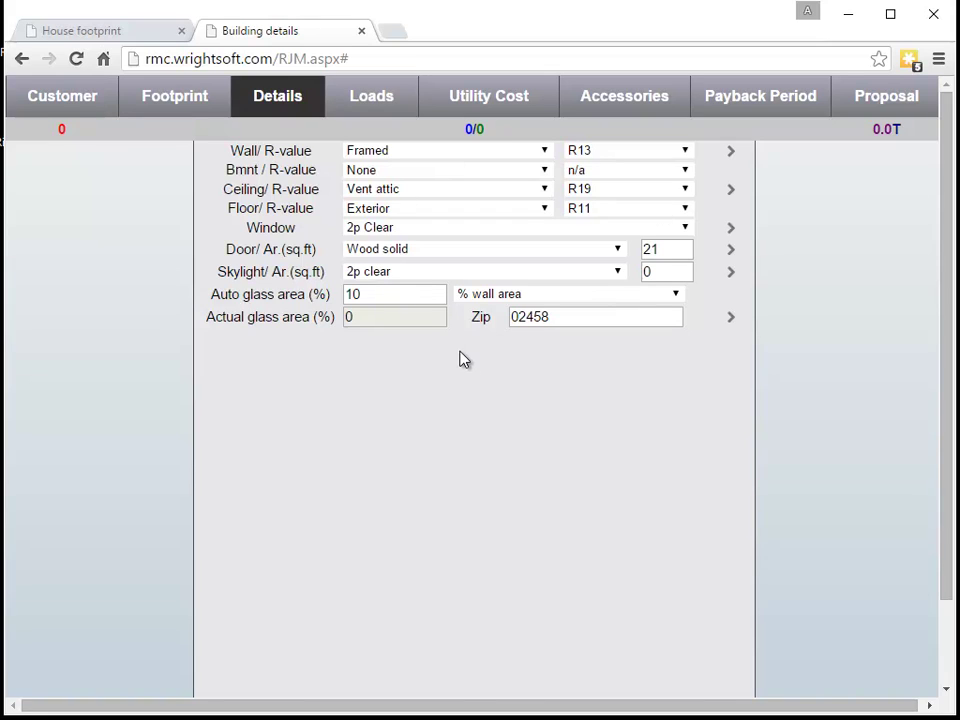
{"action": "scroll", "coordinate": [435, 271], "scroll_direction": "down", "scroll_amount": 2}
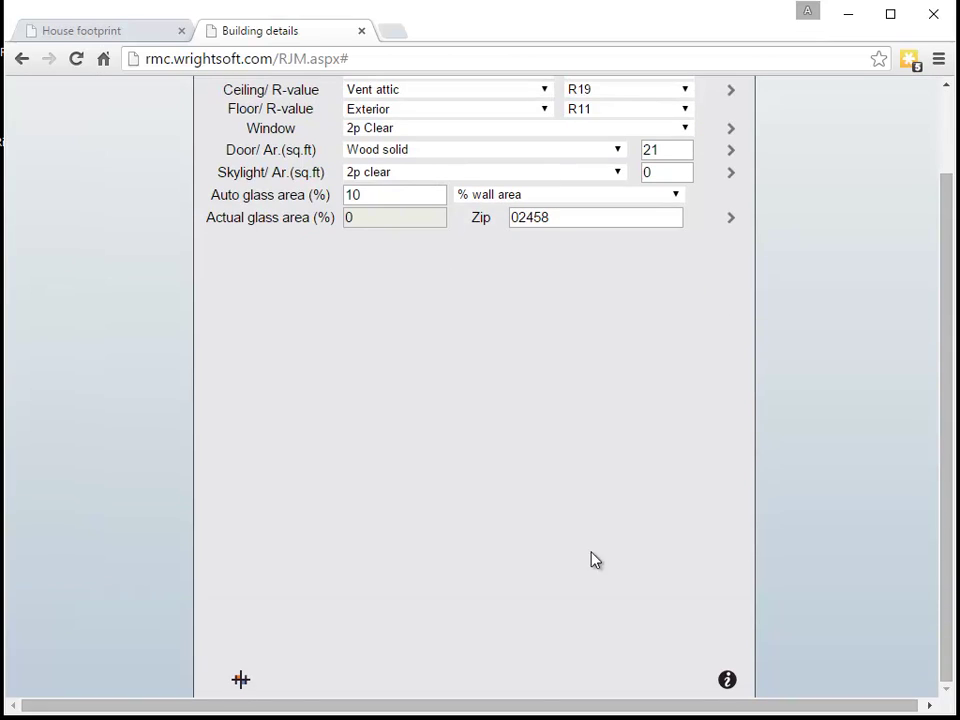
{"action": "scroll", "coordinate": [604, 546], "scroll_direction": "up", "scroll_amount": 2}
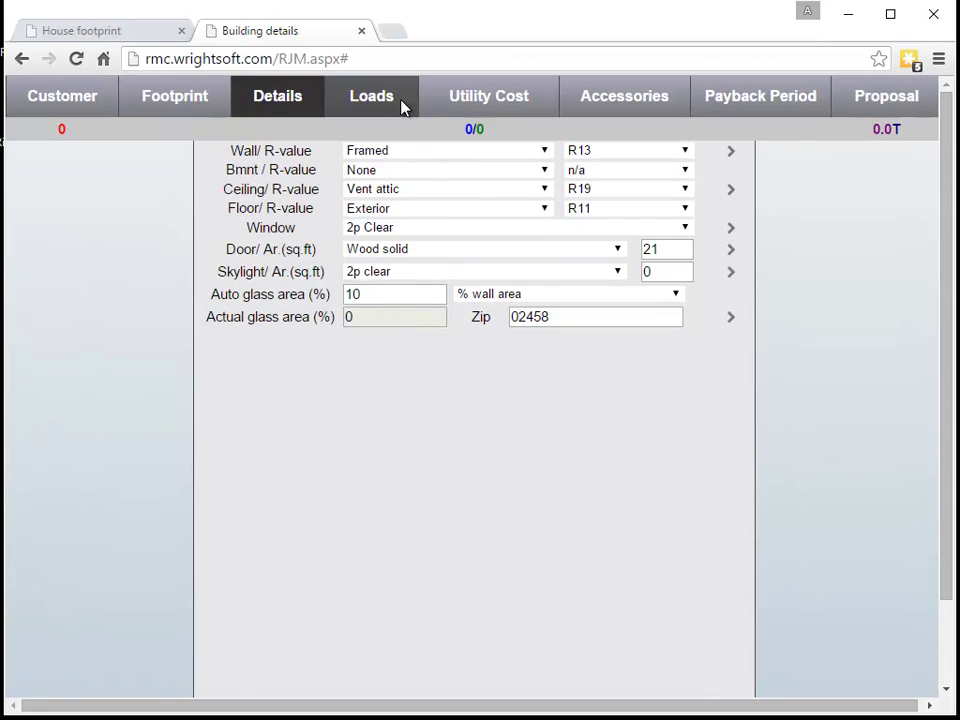
Page through the Loads, Utility Cost, Accessories, Payback Period and Proposal pages, ending on Customer
{"action": "left_click", "coordinate": [398, 103]}
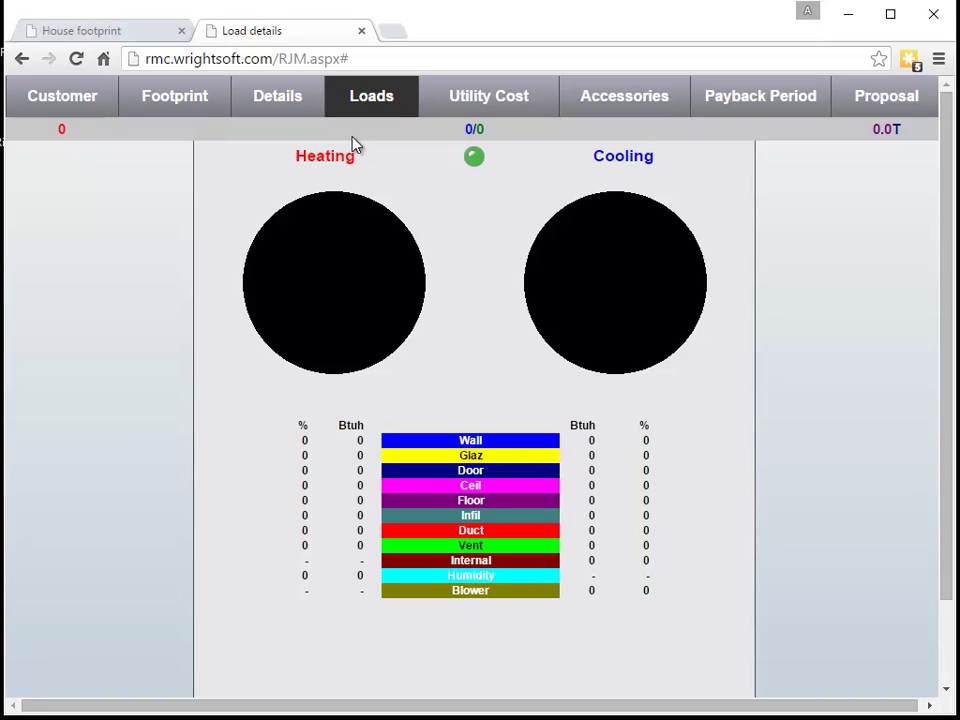
{"action": "left_click", "coordinate": [506, 113]}
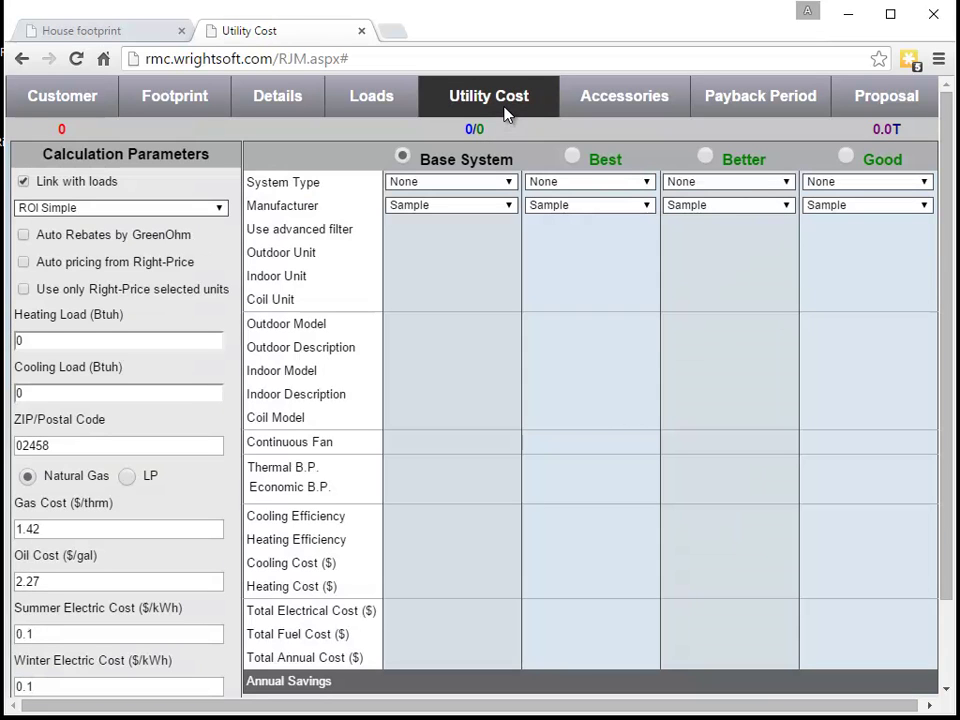
{"action": "left_click", "coordinate": [604, 96]}
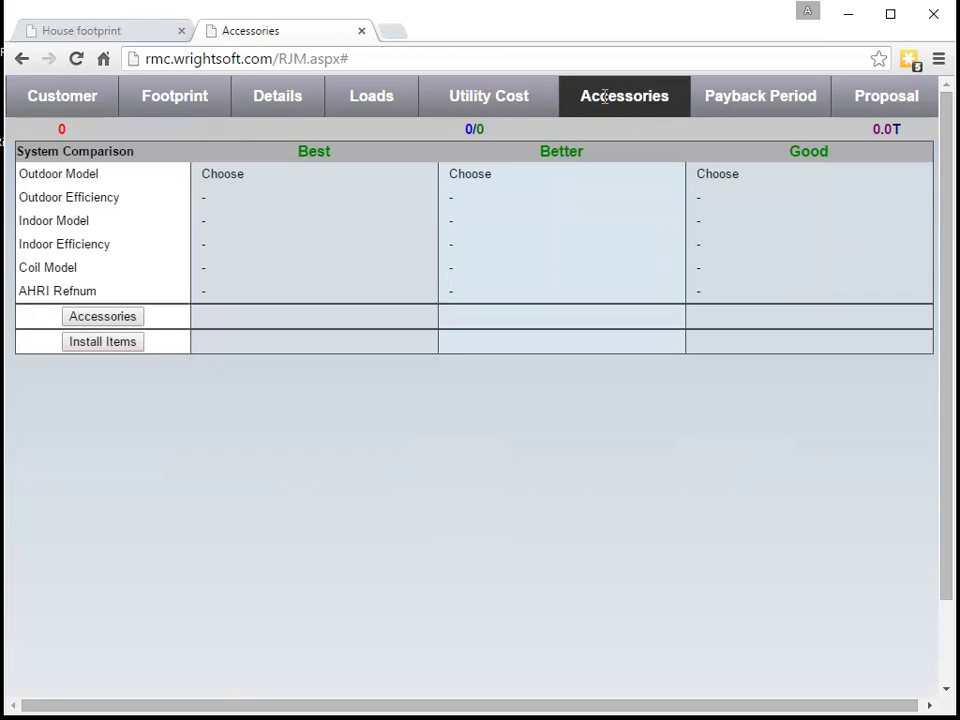
{"action": "left_click", "coordinate": [724, 93]}
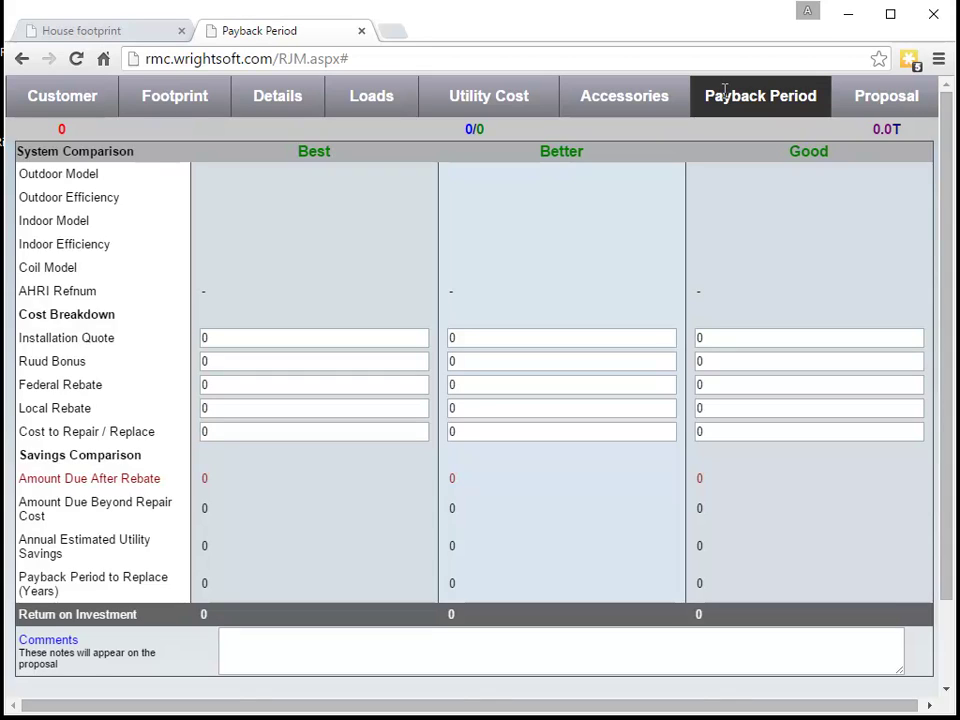
{"action": "left_click", "coordinate": [884, 95]}
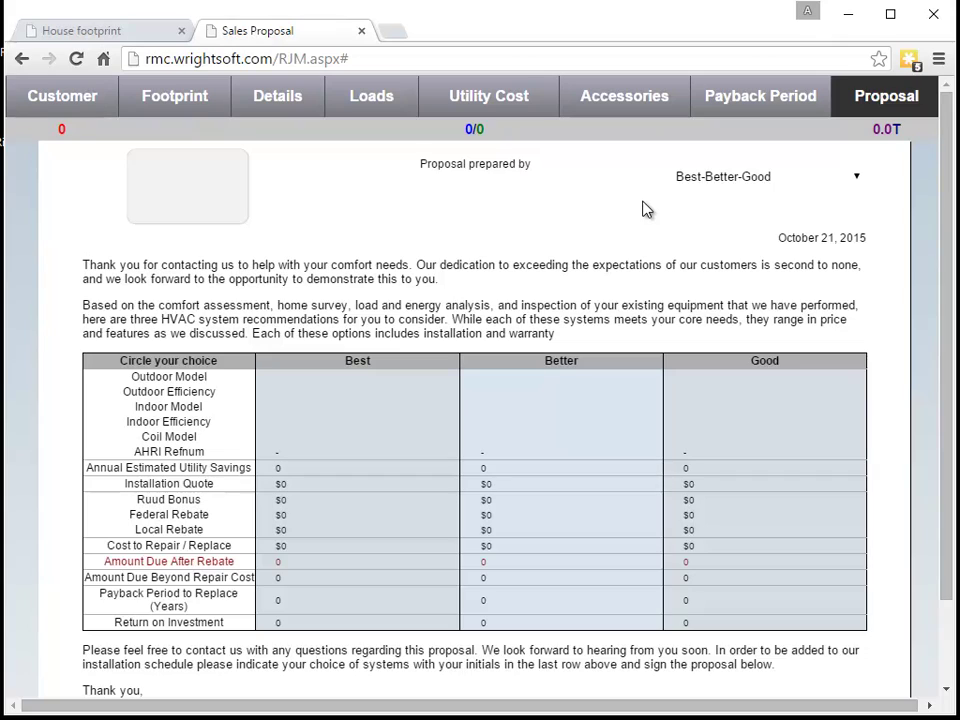
{"action": "left_click", "coordinate": [70, 96]}
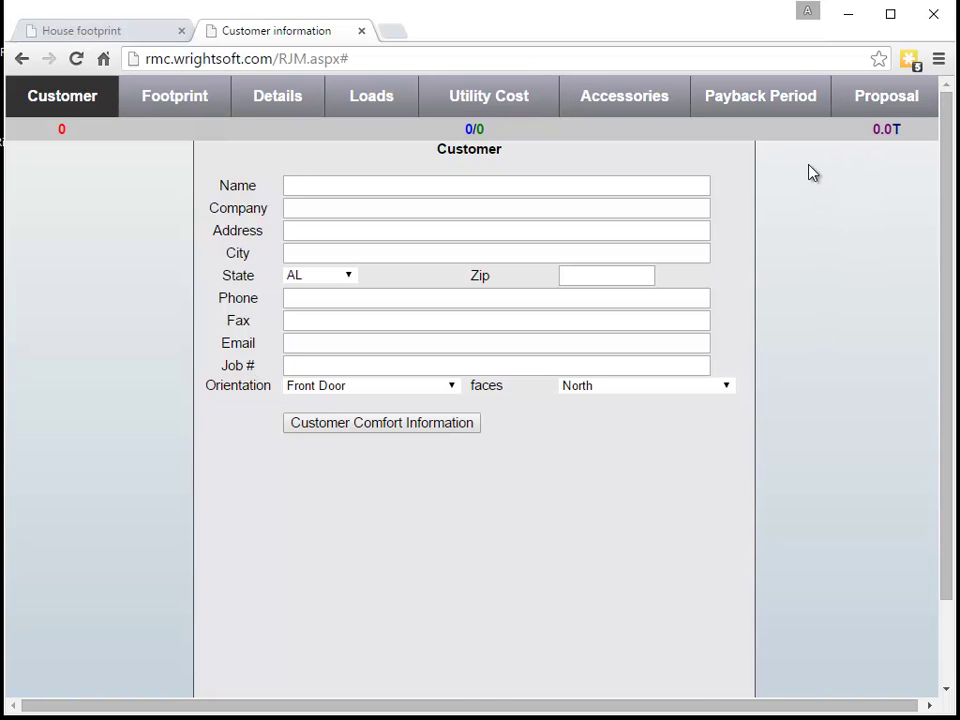
{"action": "scroll", "coordinate": [810, 172], "scroll_direction": "down", "scroll_amount": 1}
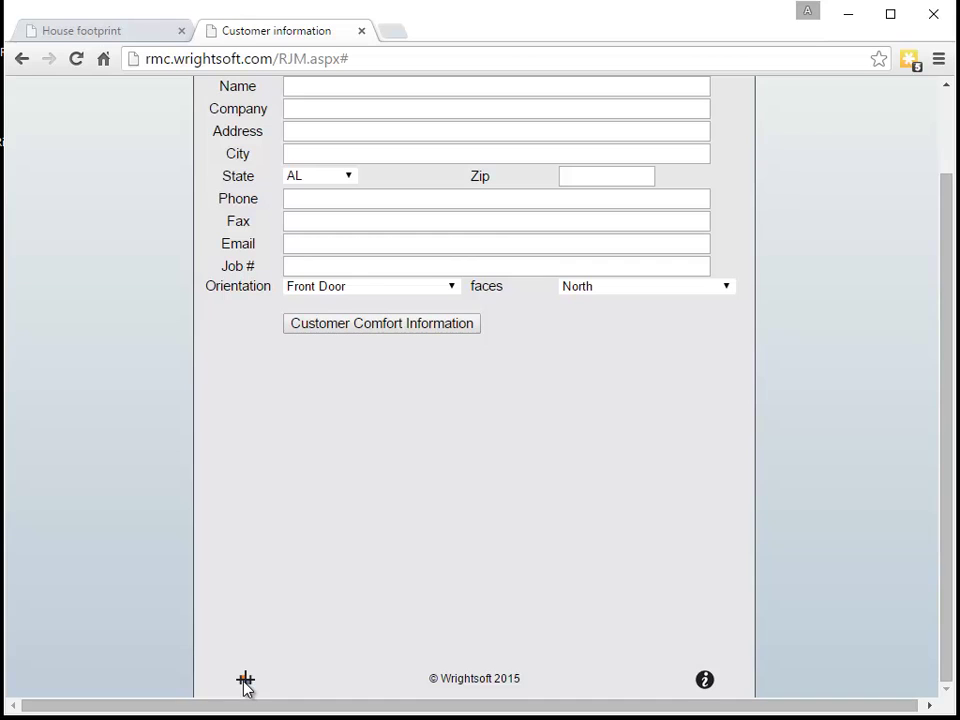
{"action": "left_click", "coordinate": [245, 681]}
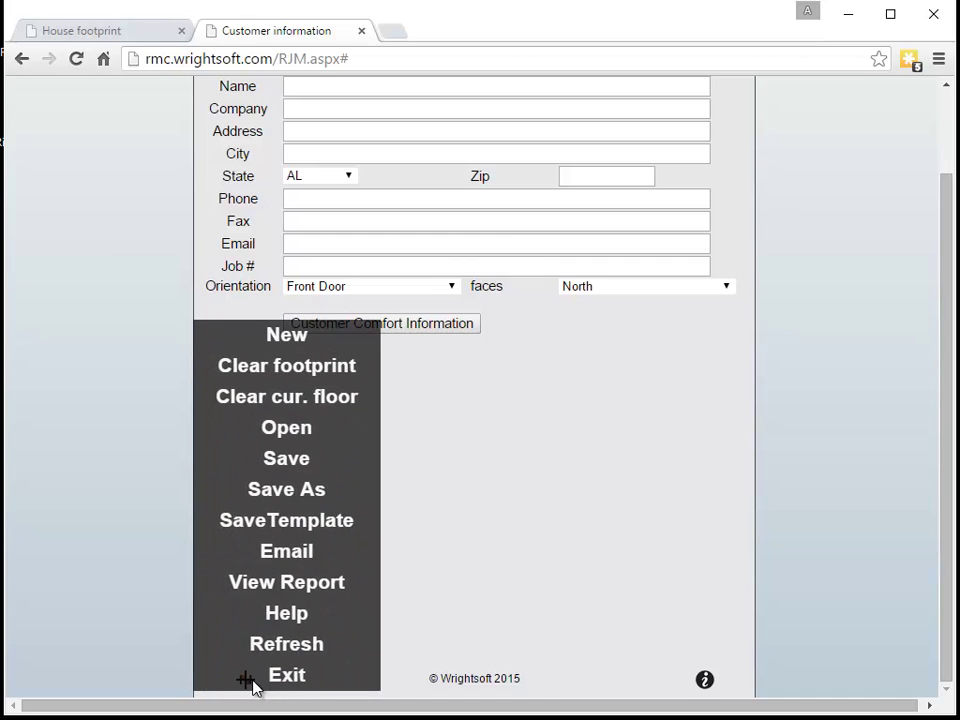
{"action": "left_click", "coordinate": [301, 689]}
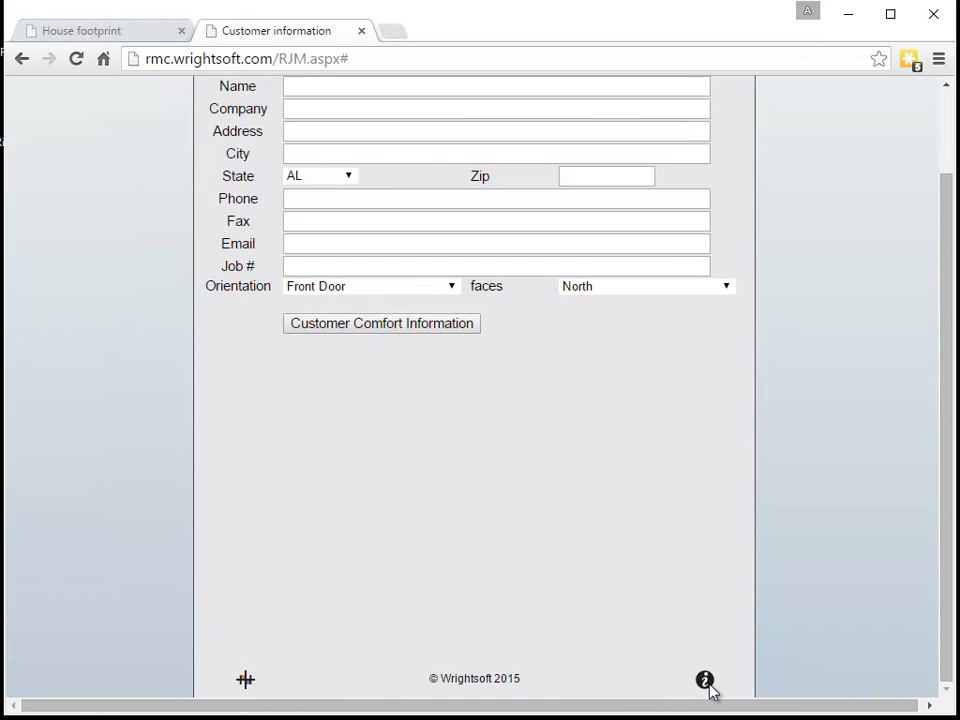
{"action": "scroll", "coordinate": [706, 675], "scroll_direction": "up", "scroll_amount": 1}
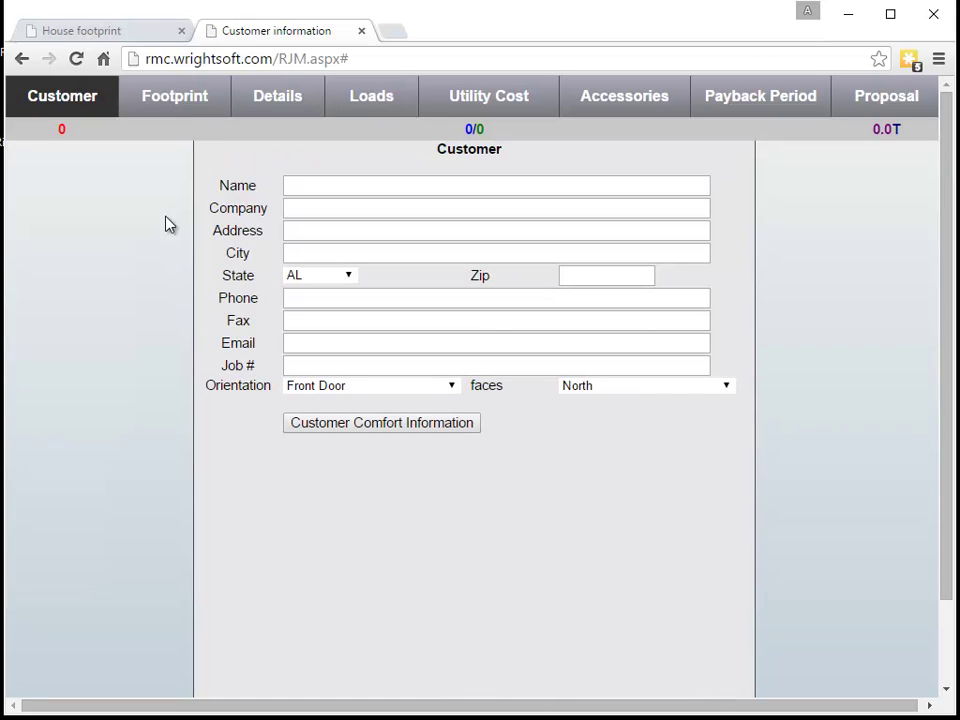
{"action": "scroll", "coordinate": [720, 553], "scroll_direction": "down", "scroll_amount": 1}
{"action": "scroll", "coordinate": [596, 516], "scroll_direction": "up", "scroll_amount": 1}
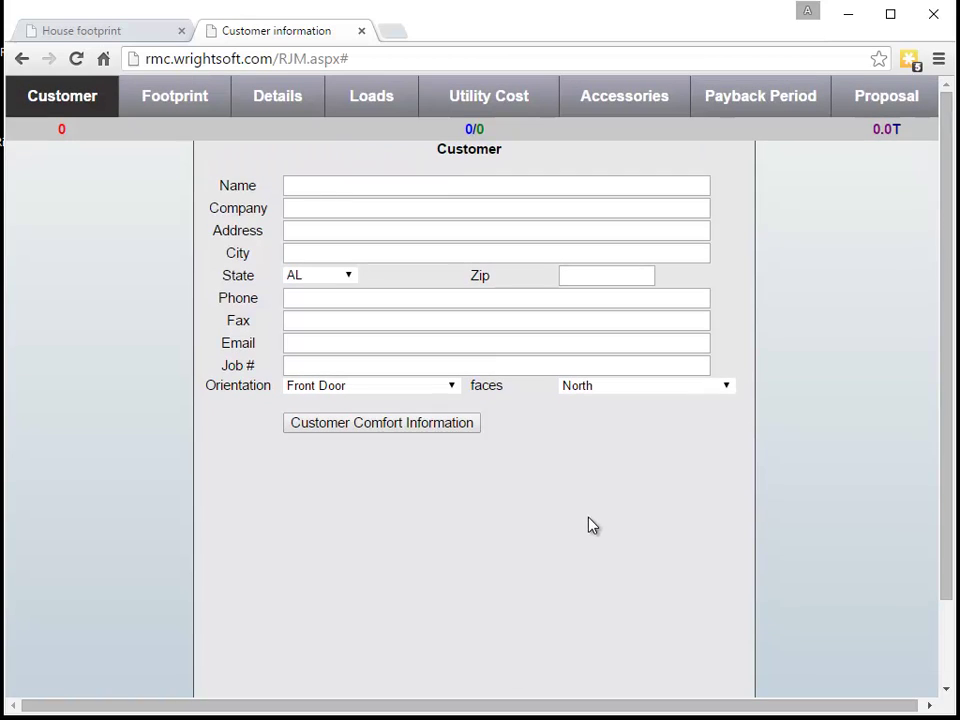
Switch to the House footprint layout and show, then dismiss, its file and project actions list
{"action": "left_click", "coordinate": [113, 40]}
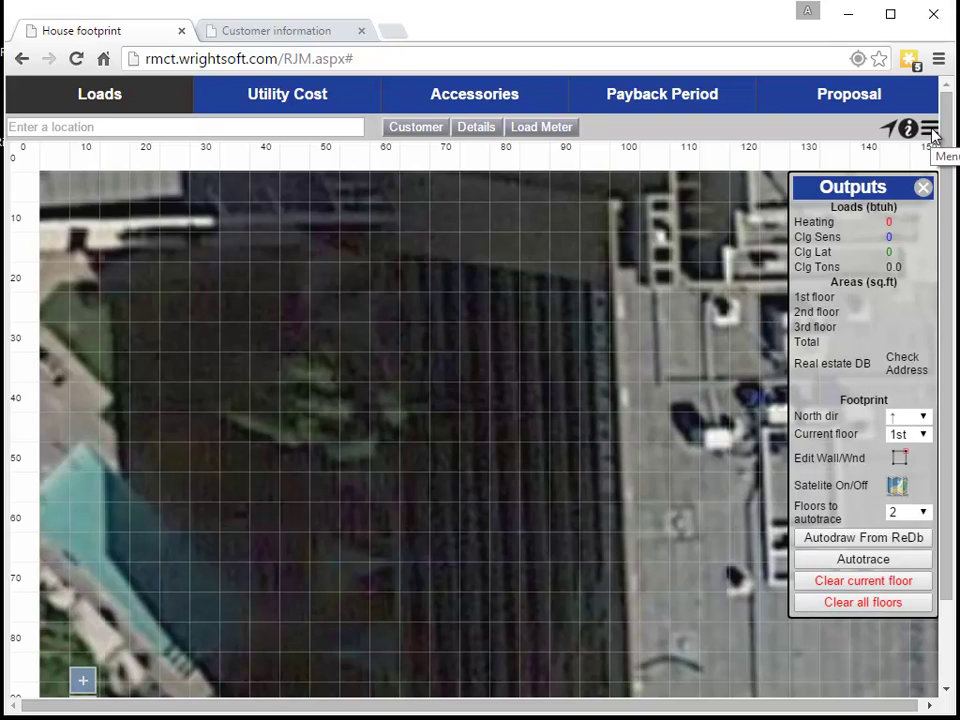
{"action": "left_click", "coordinate": [930, 130]}
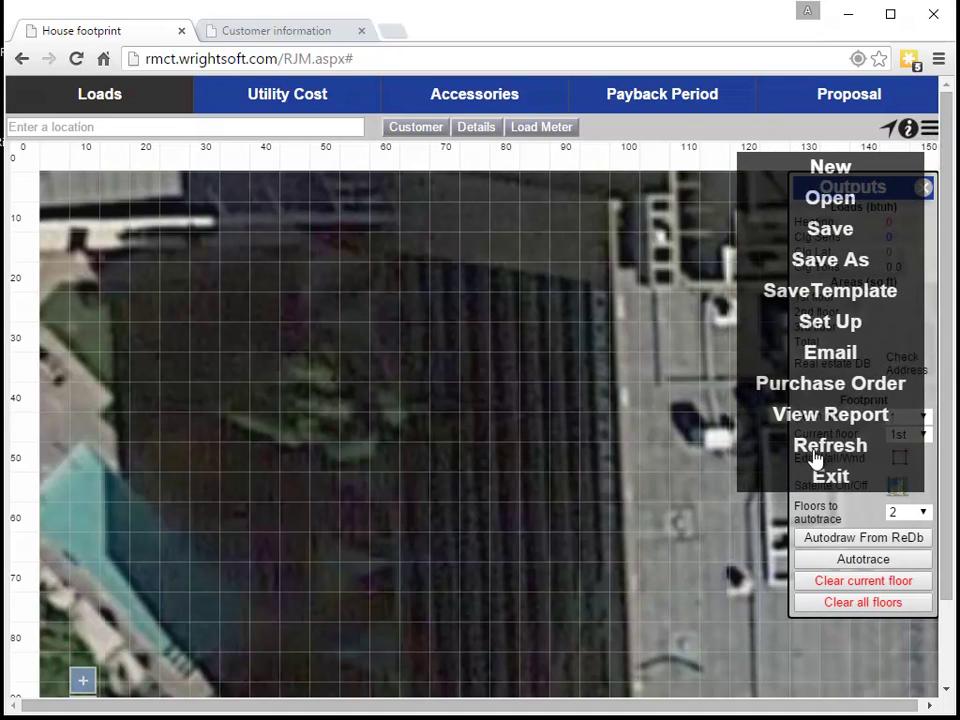
{"action": "left_click", "coordinate": [932, 130]}
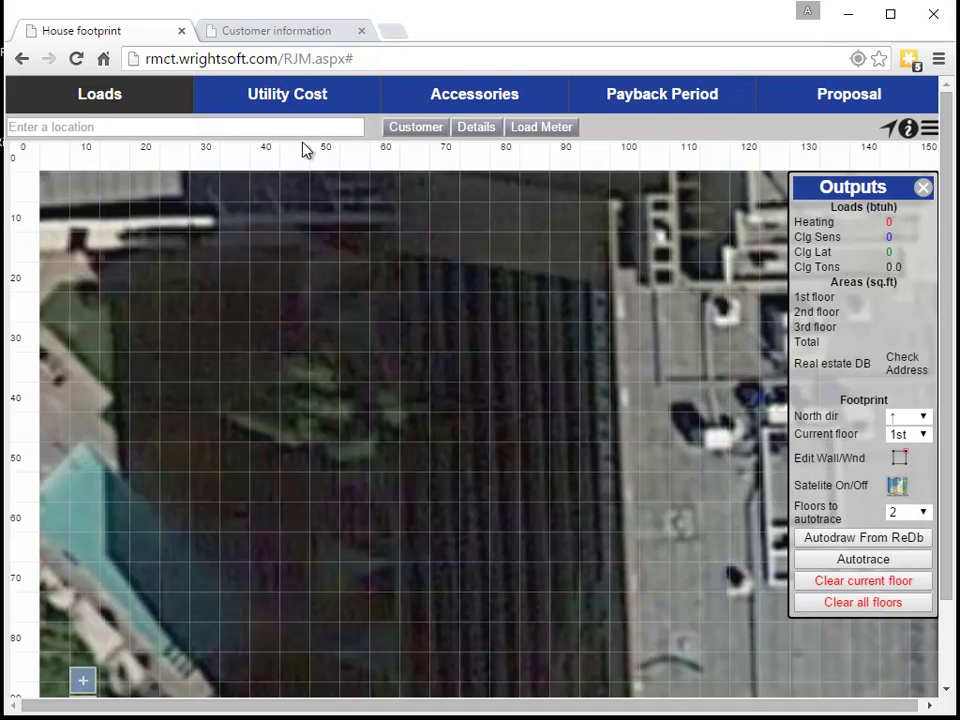
Look over the Utility Cost and Accessories comparisons, then return to the Loads satellite footprint page
{"action": "left_click", "coordinate": [272, 34]}
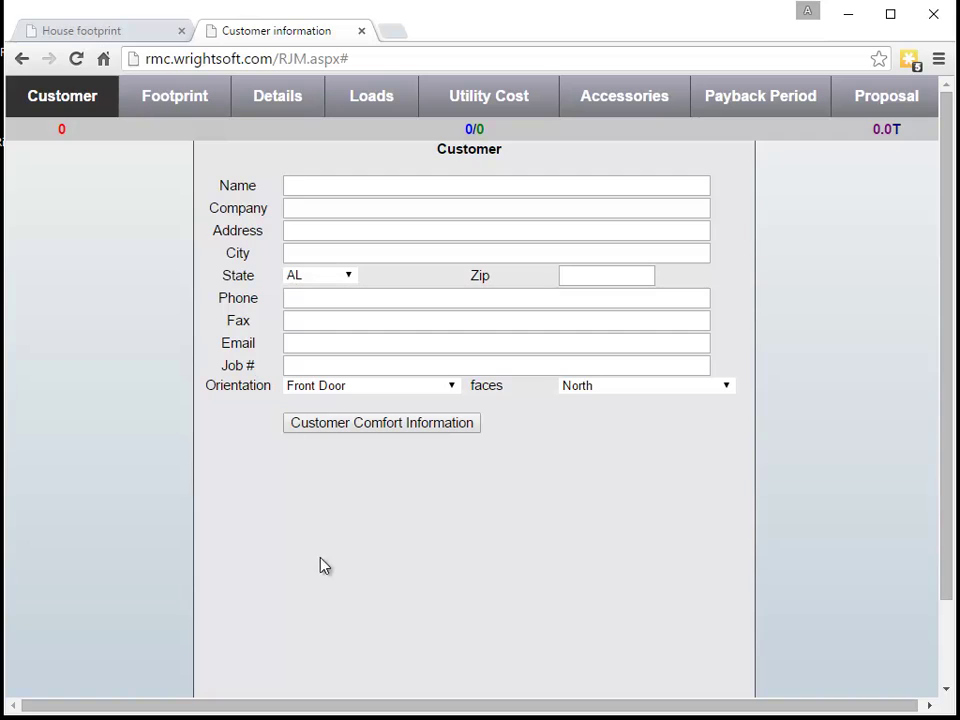
{"action": "left_click", "coordinate": [139, 34]}
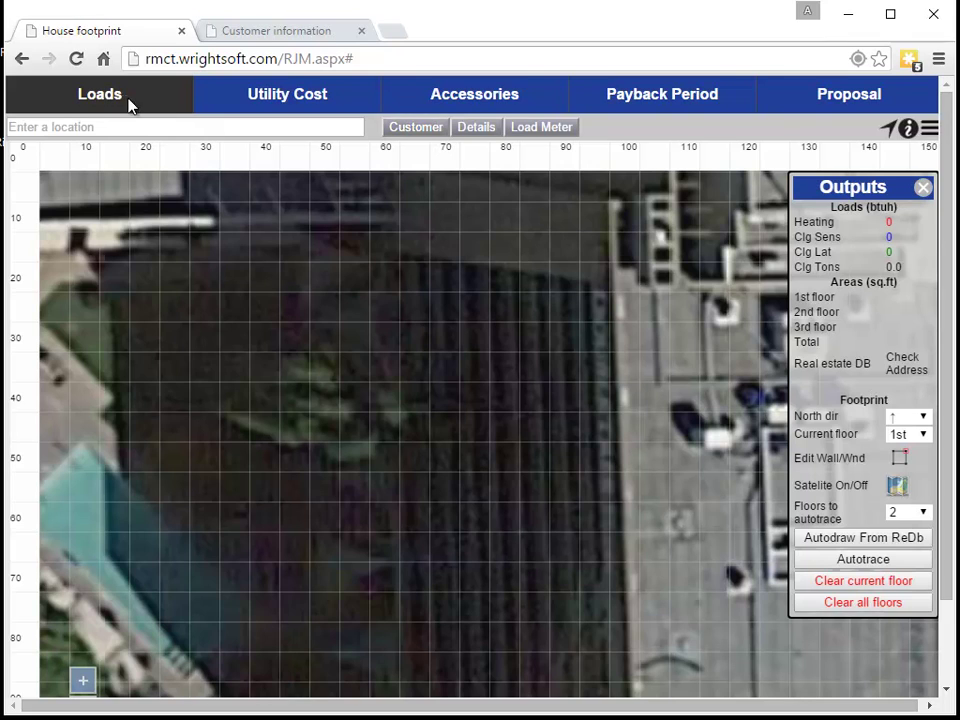
{"action": "left_click", "coordinate": [285, 98]}
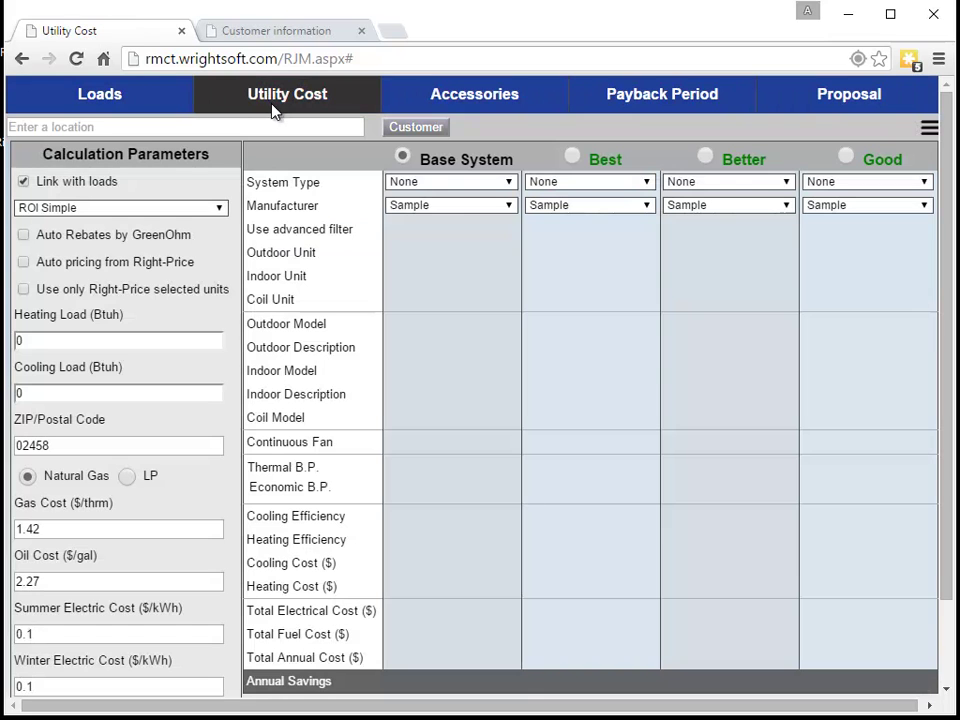
{"action": "left_click", "coordinate": [452, 100]}
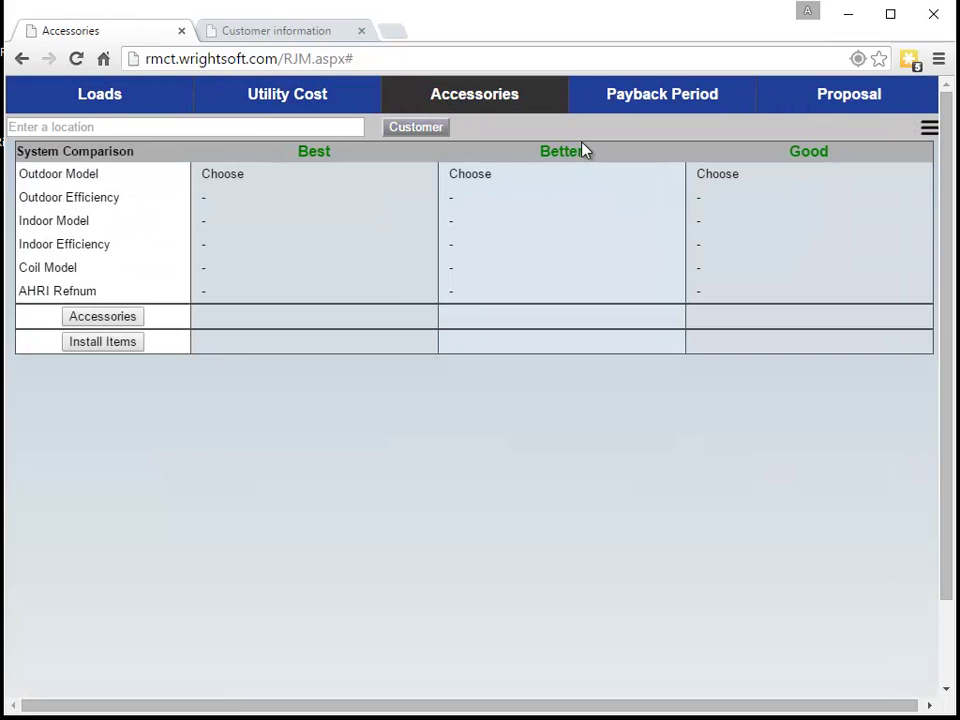
{"action": "left_click", "coordinate": [71, 98]}
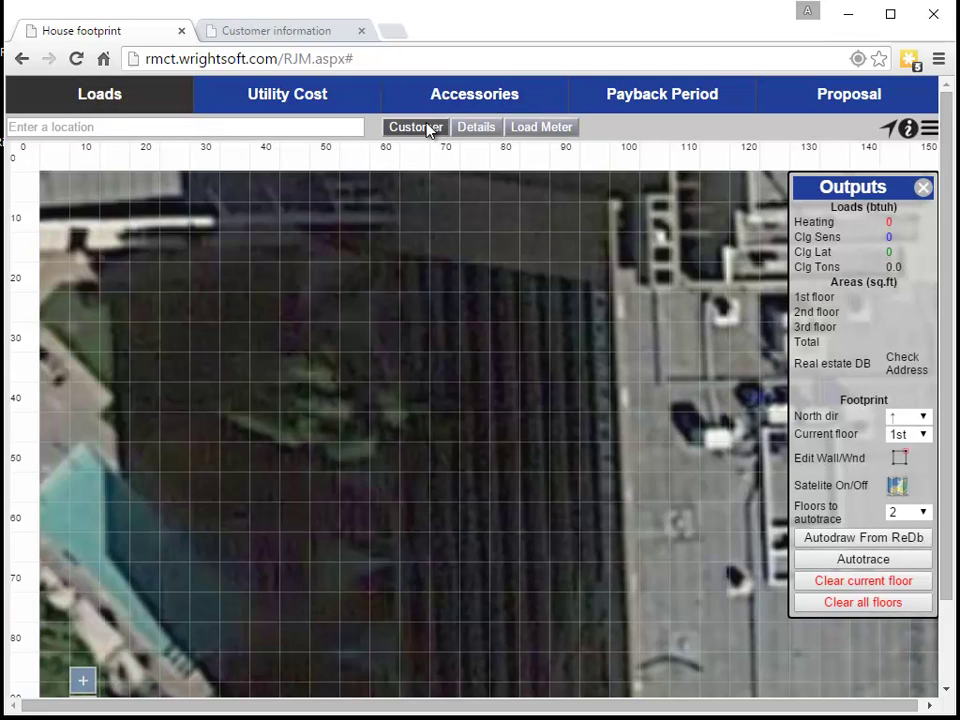
Open the Customer Profile and review the selectable reports checklist before closing it
{"action": "left_click", "coordinate": [428, 130]}
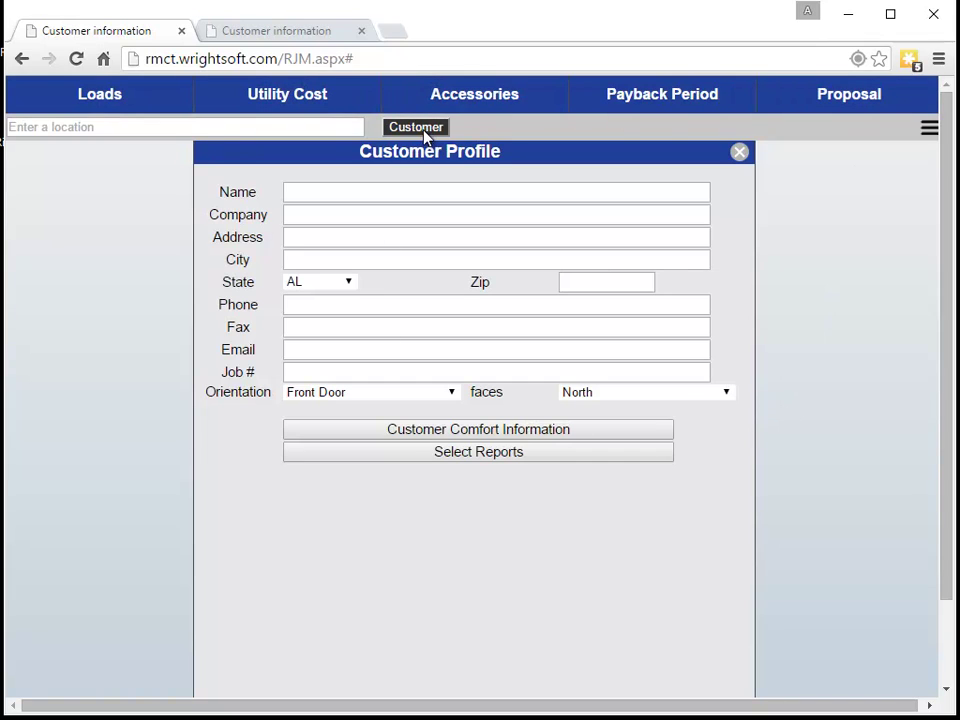
{"action": "left_click", "coordinate": [508, 452]}
{"action": "left_click", "coordinate": [724, 98]}
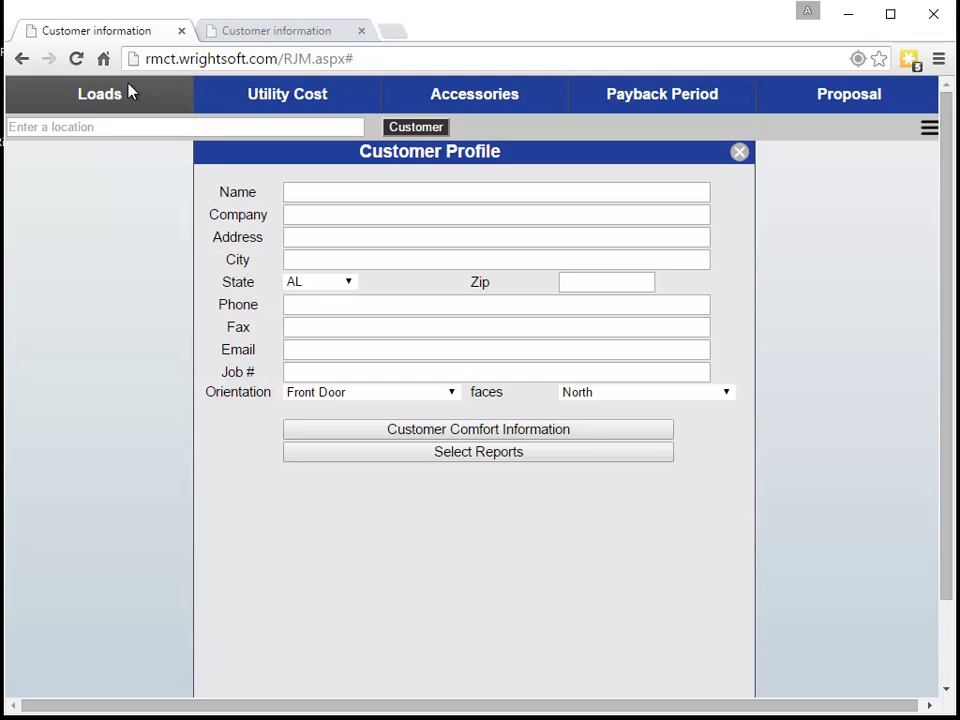
{"action": "left_click", "coordinate": [268, 36]}
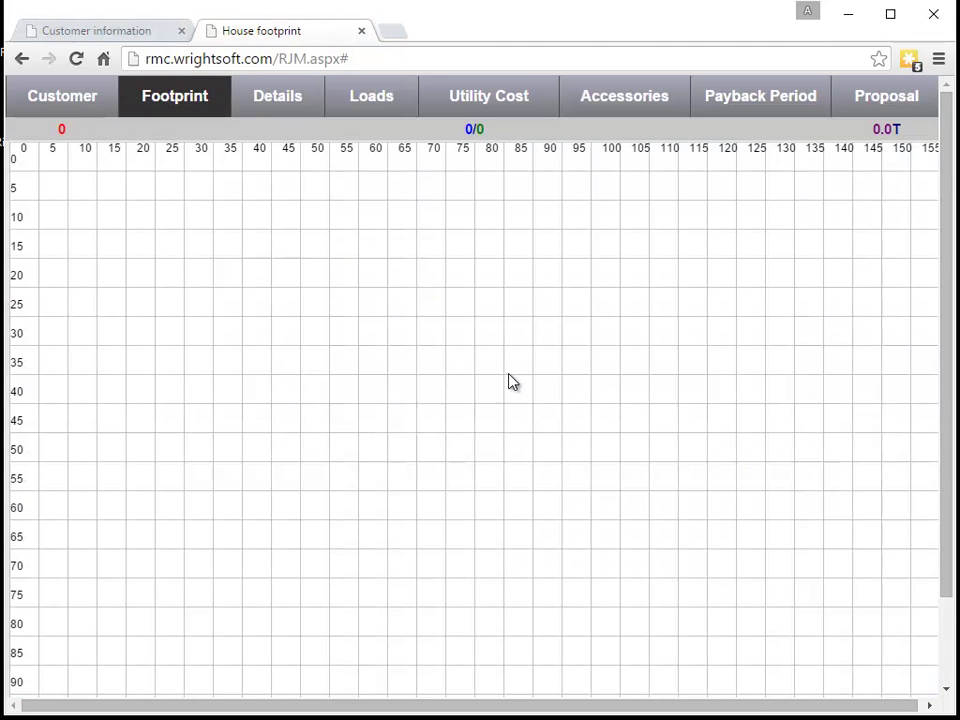
{"action": "scroll", "coordinate": [510, 380], "scroll_direction": "down", "scroll_amount": 2}
{"action": "left_click", "coordinate": [712, 684]}
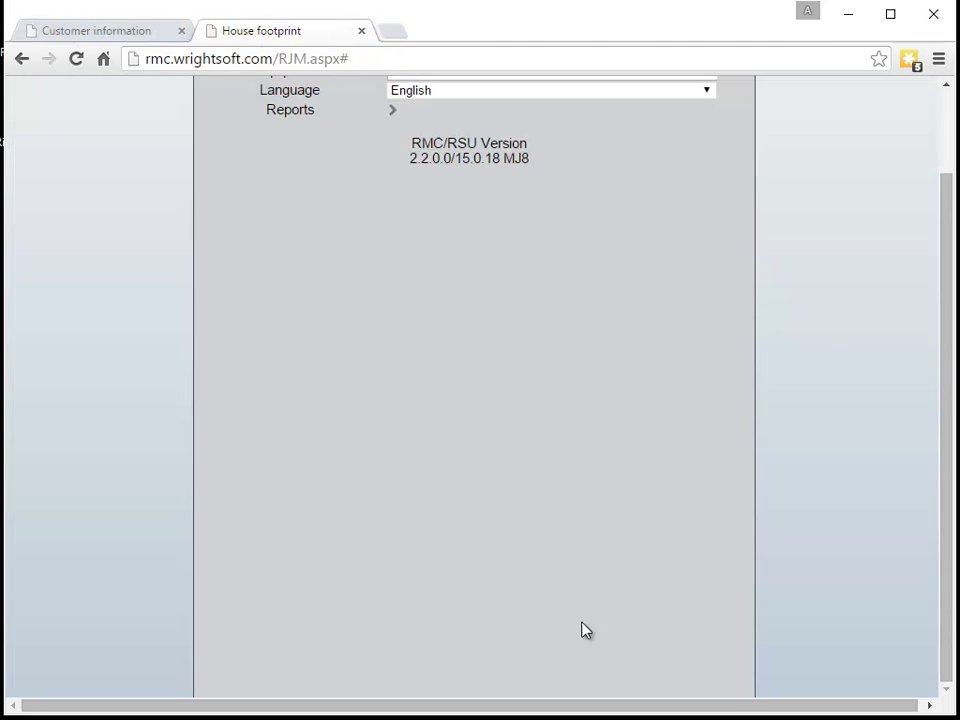
{"action": "scroll", "coordinate": [423, 449], "scroll_direction": "up", "scroll_amount": 2}
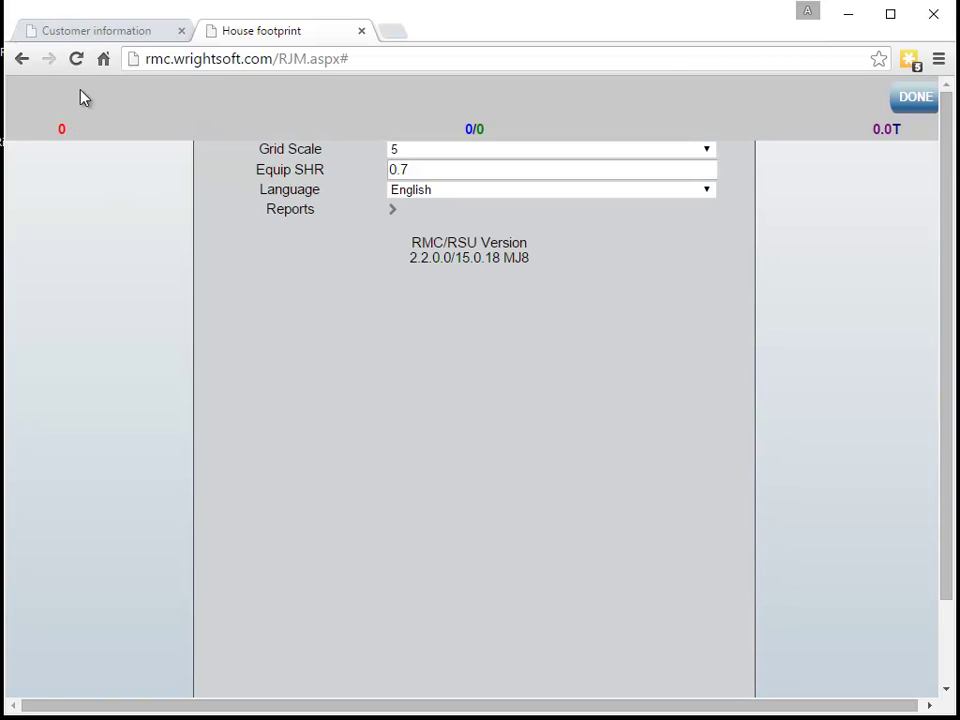
{"action": "left_click", "coordinate": [107, 34]}
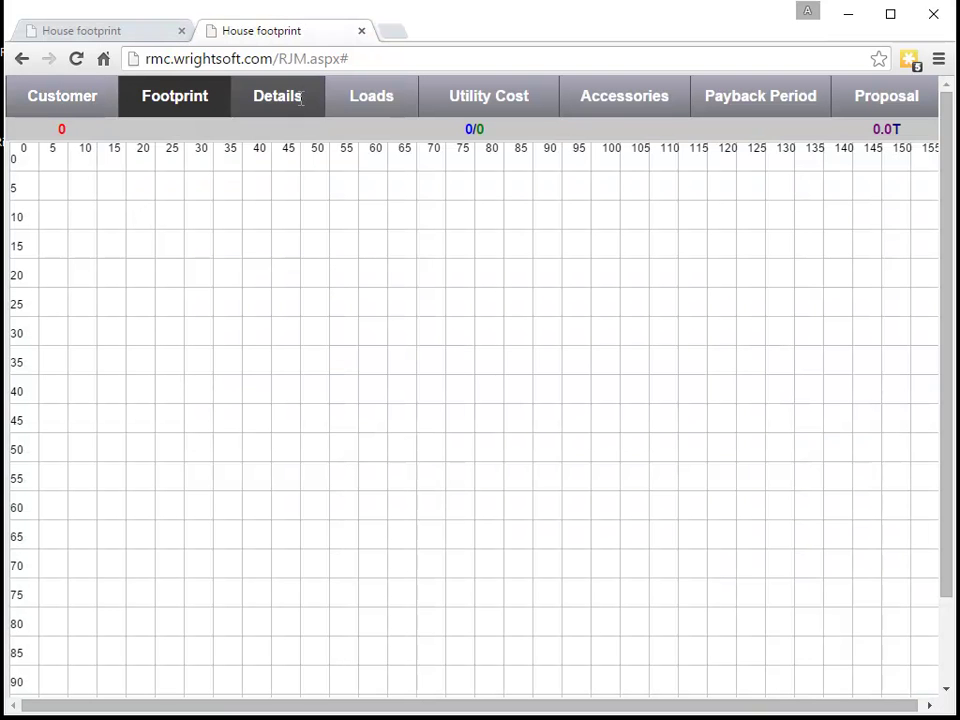
Show Building Details over the new layout's satellite map: Framed R13 walls, Vent attic R19, Exterior R11 floor
{"action": "left_click", "coordinate": [55, 33]}
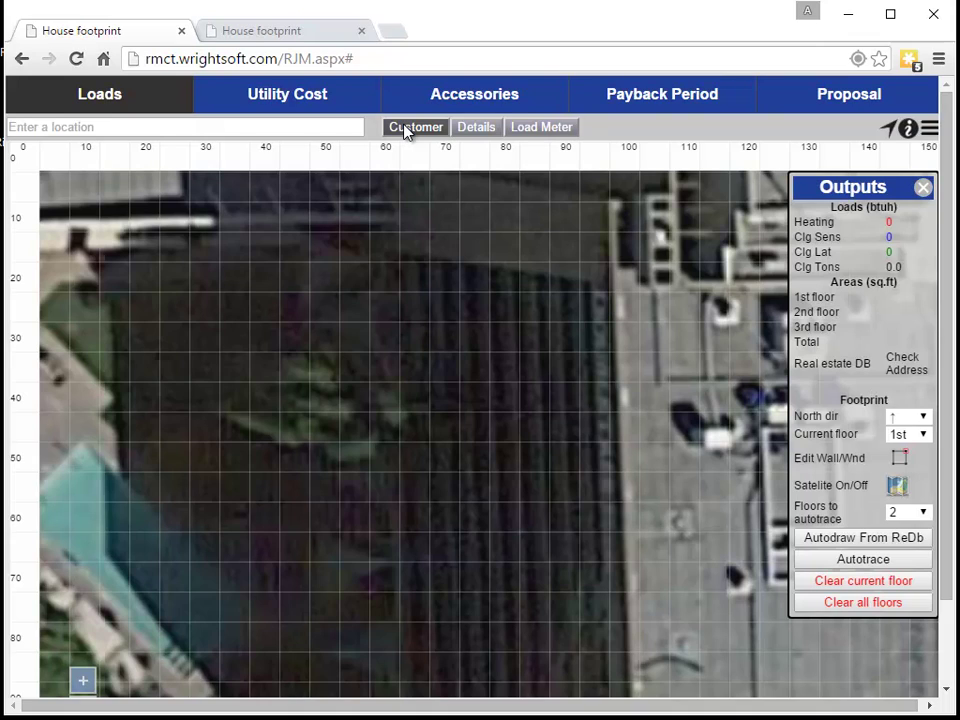
{"action": "left_click", "coordinate": [476, 127]}
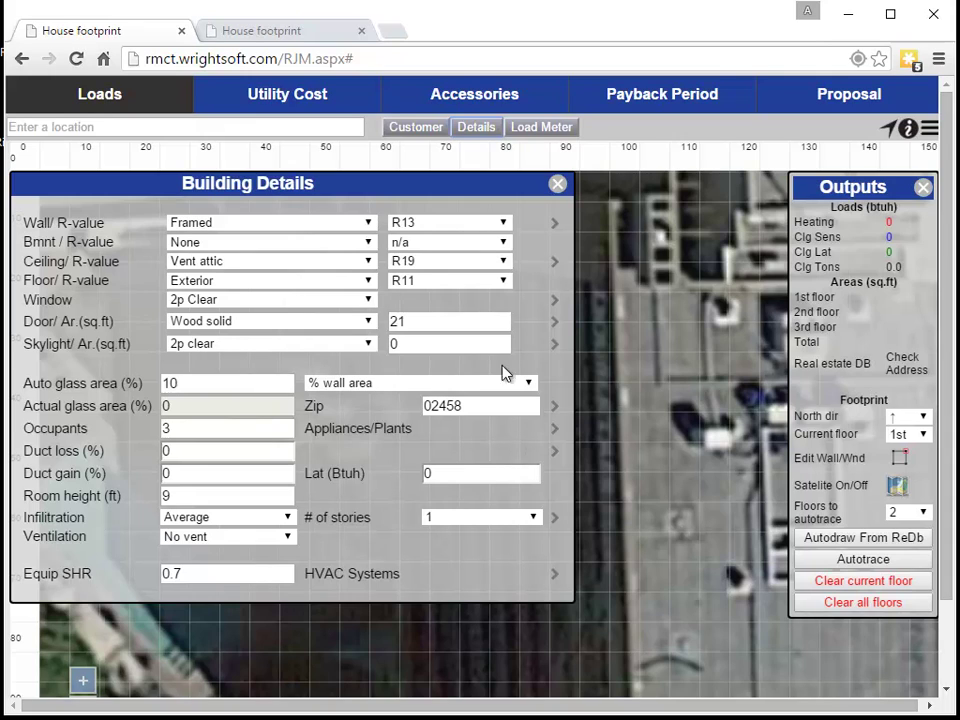
Open the older layout's Building details page and scroll through its settings
{"action": "left_click", "coordinate": [274, 31]}
{"action": "left_click", "coordinate": [296, 111]}
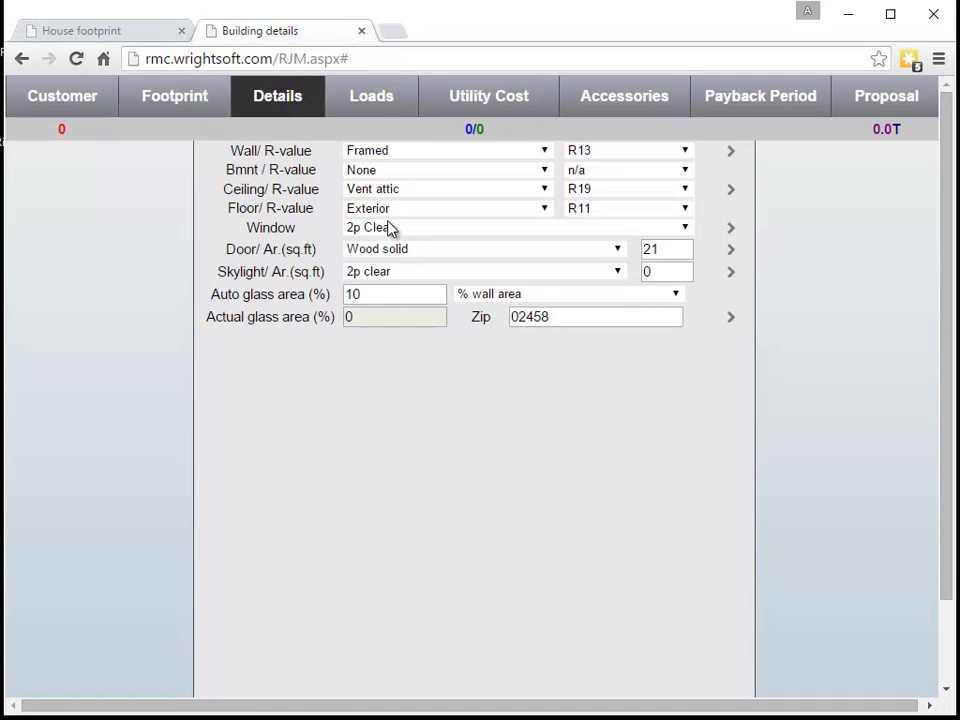
{"action": "scroll", "coordinate": [720, 600], "scroll_direction": "down", "scroll_amount": 5}
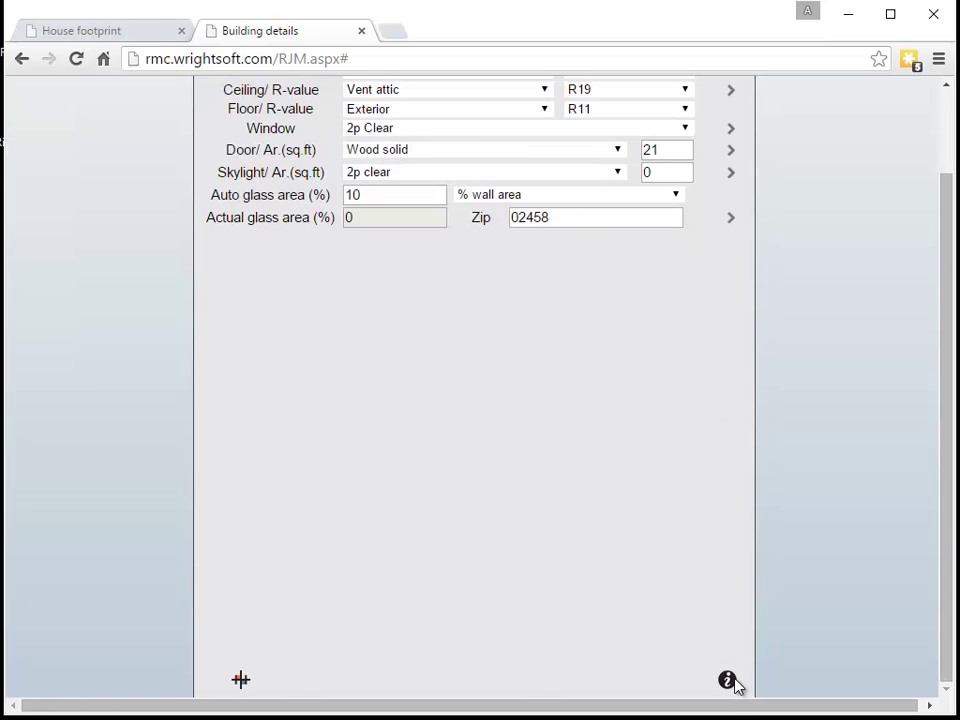
{"action": "scroll", "coordinate": [700, 430], "scroll_direction": "up", "scroll_amount": 2}
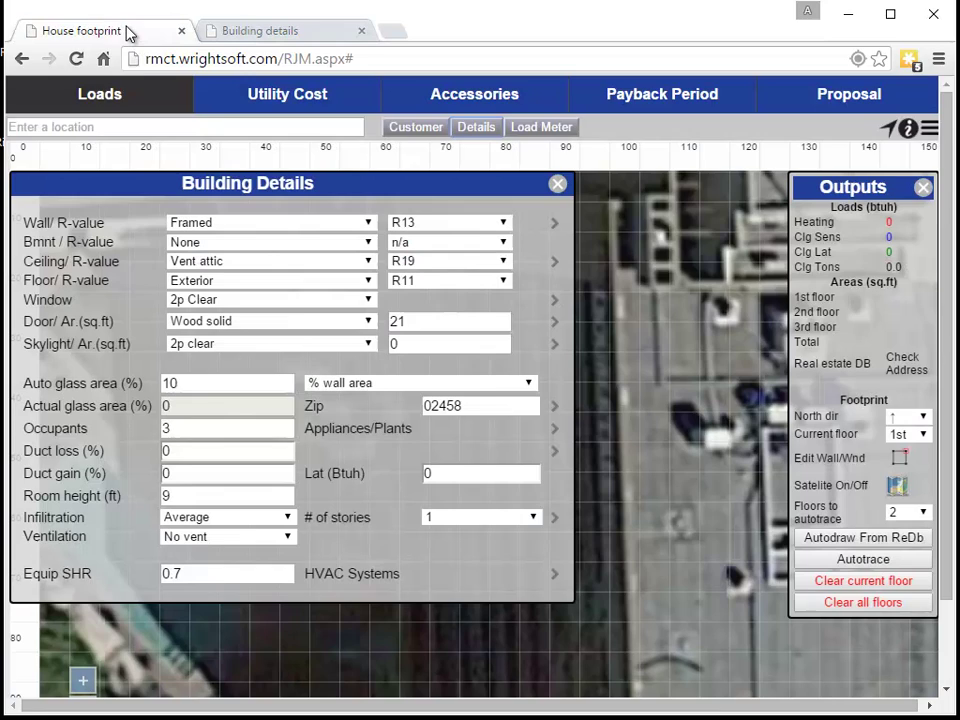
Compare it with the new layout's Building Details panel, then return to the new layout
{"action": "left_click", "coordinate": [124, 33]}
{"action": "left_click", "coordinate": [558, 184]}
{"action": "left_click", "coordinate": [476, 128]}
{"action": "left_click", "coordinate": [220, 33]}
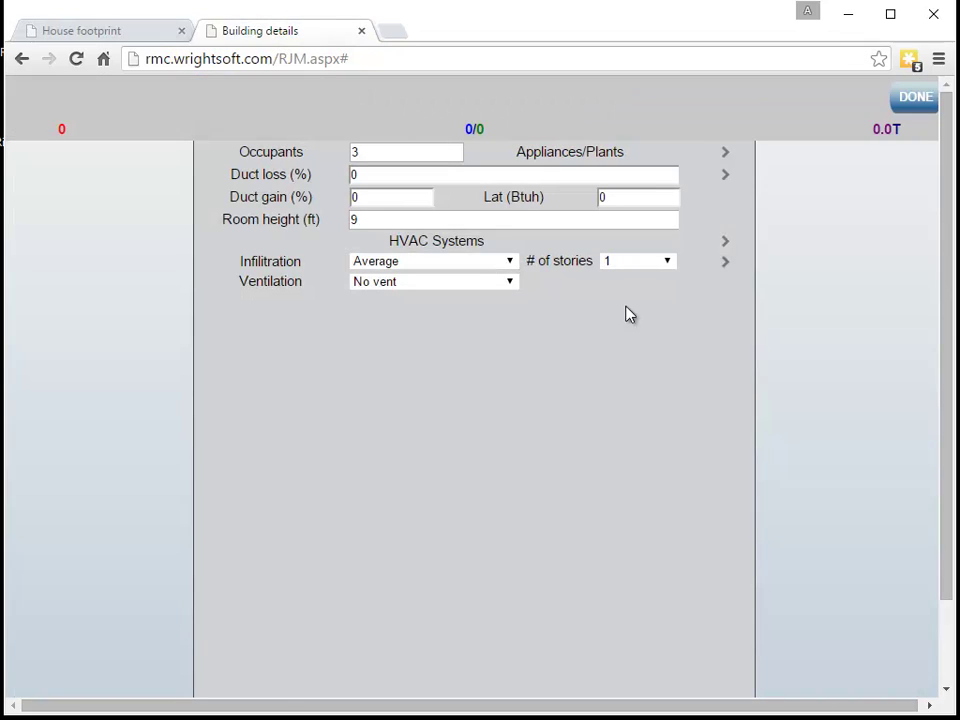
{"action": "left_click", "coordinate": [911, 100]}
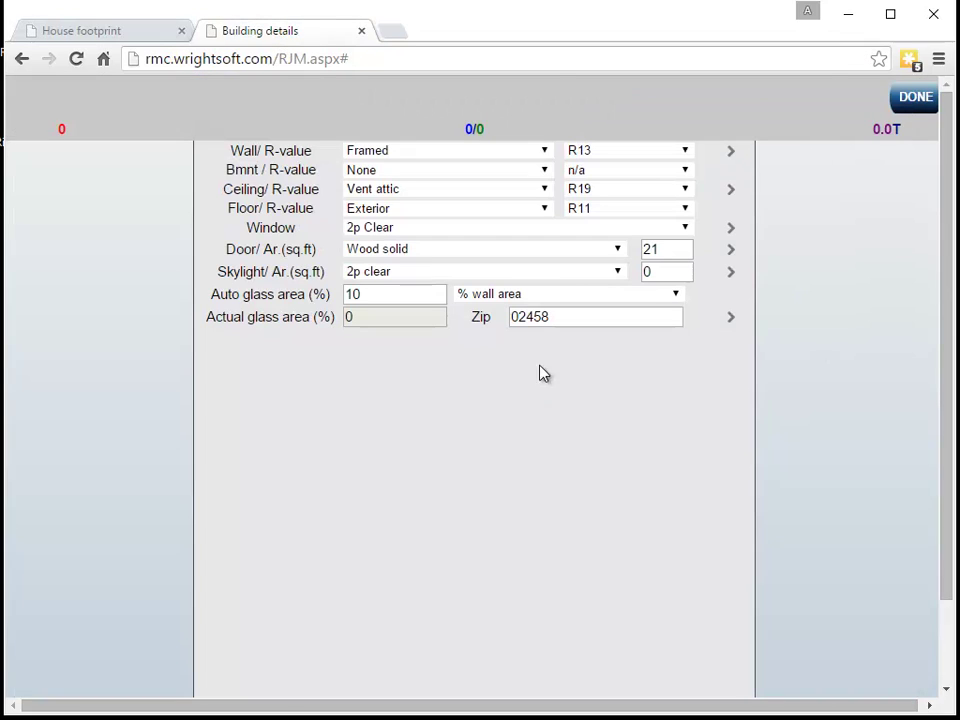
{"action": "left_click", "coordinate": [141, 33]}
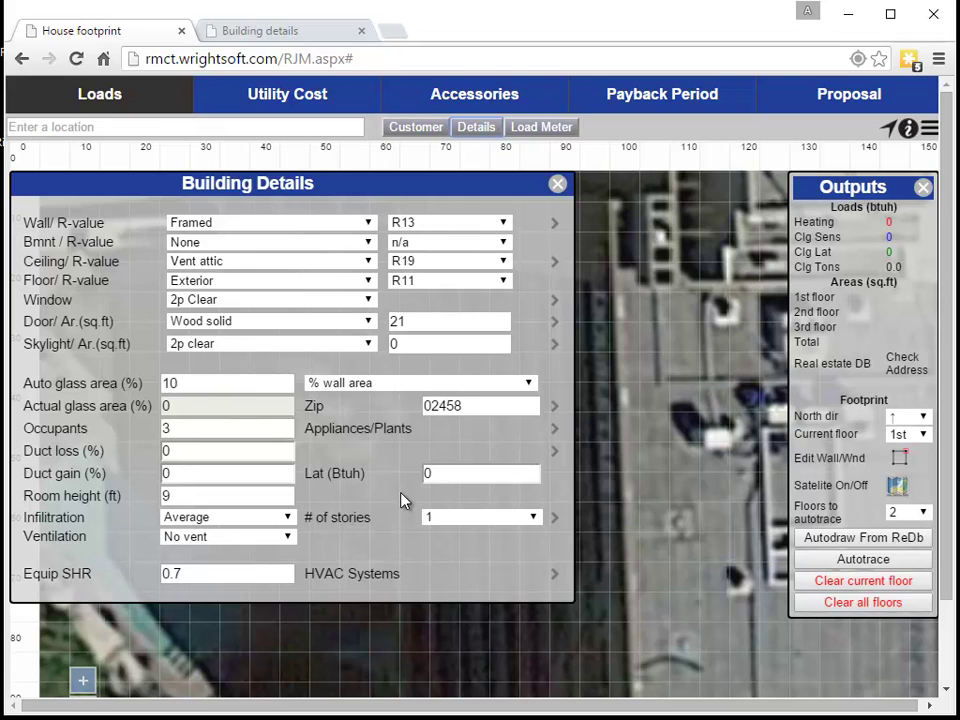
Close Building Details, toggle the Outputs summary panel off and on twice, and return to the footprint map
{"action": "left_click", "coordinate": [557, 184]}
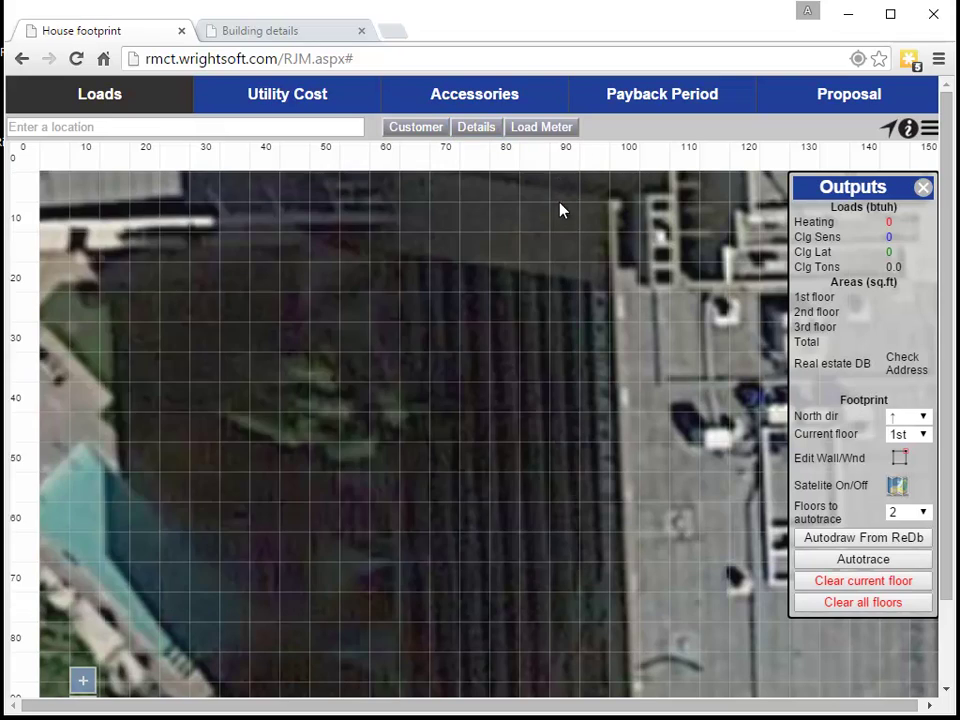
{"action": "left_click", "coordinate": [924, 188]}
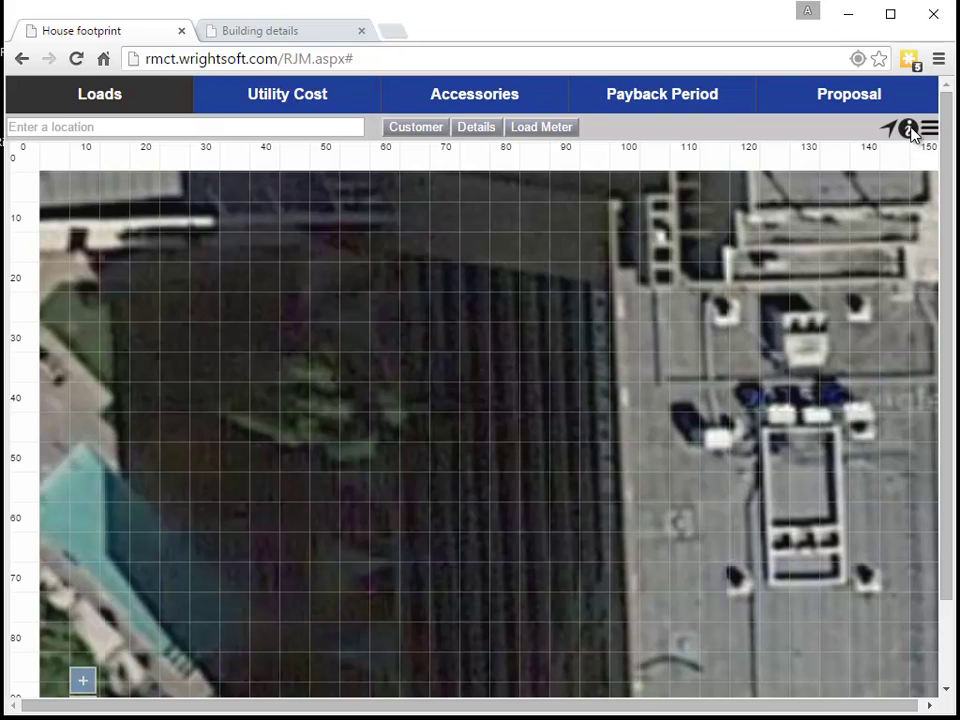
{"action": "left_click", "coordinate": [910, 131]}
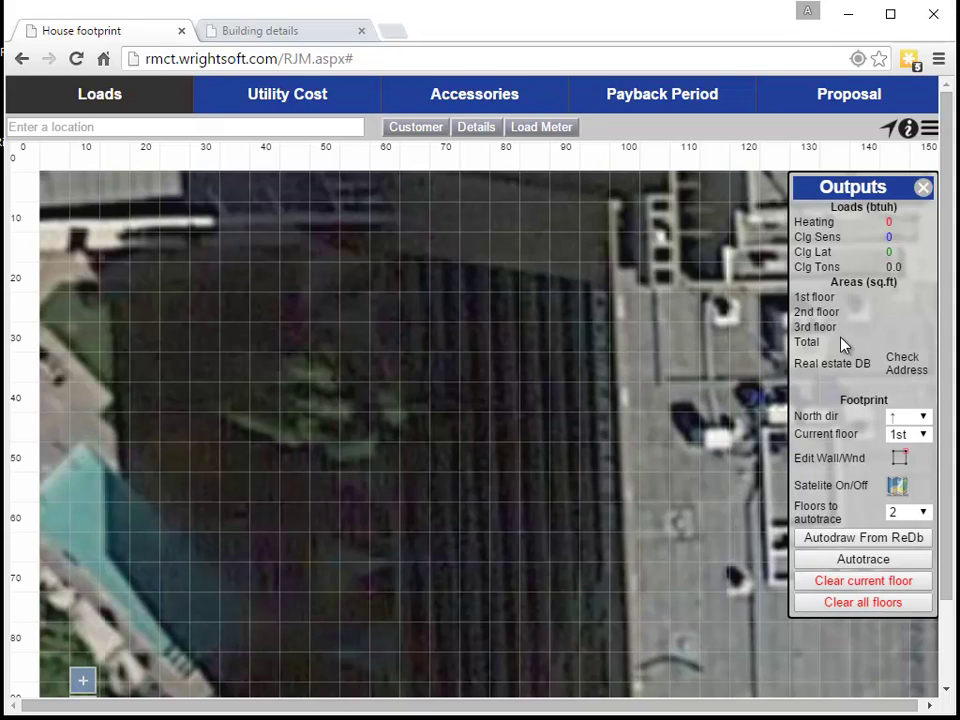
{"action": "left_click", "coordinate": [924, 189]}
{"action": "left_click", "coordinate": [906, 134]}
{"action": "left_click", "coordinate": [250, 38]}
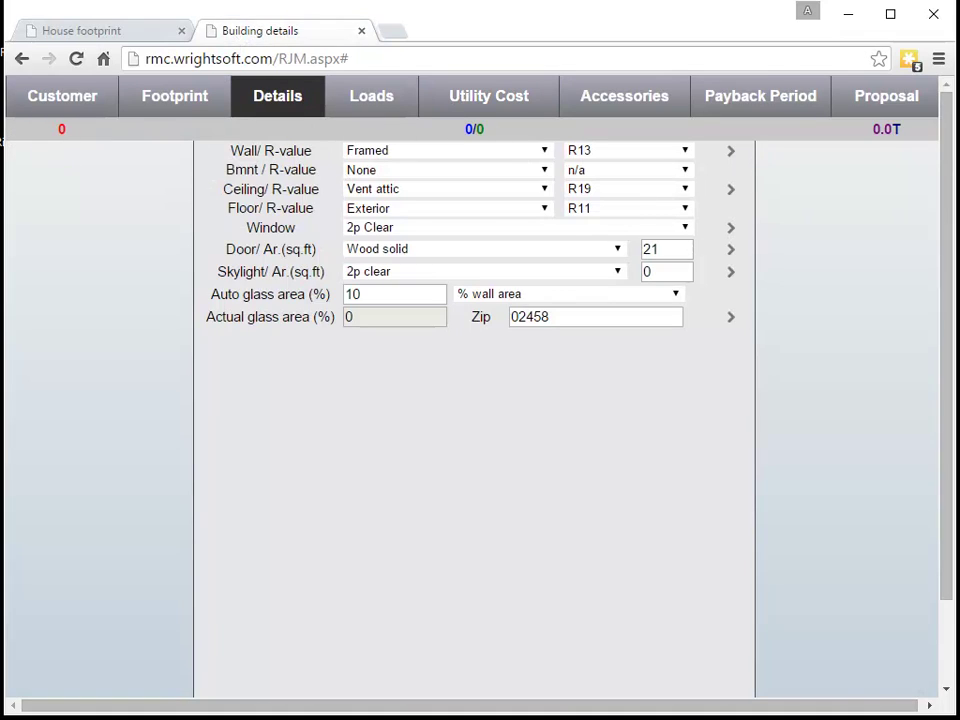
{"action": "left_click", "coordinate": [85, 38]}
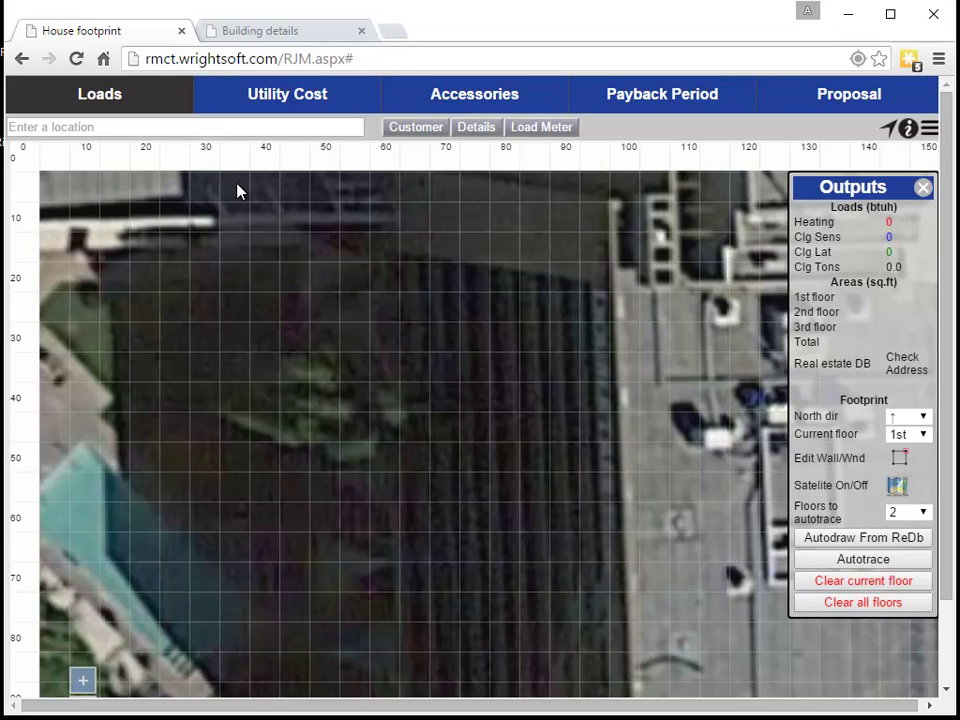
Check the empty Load Meter breakdown, then move to the older layout's house footprint page
{"action": "left_click", "coordinate": [570, 129]}
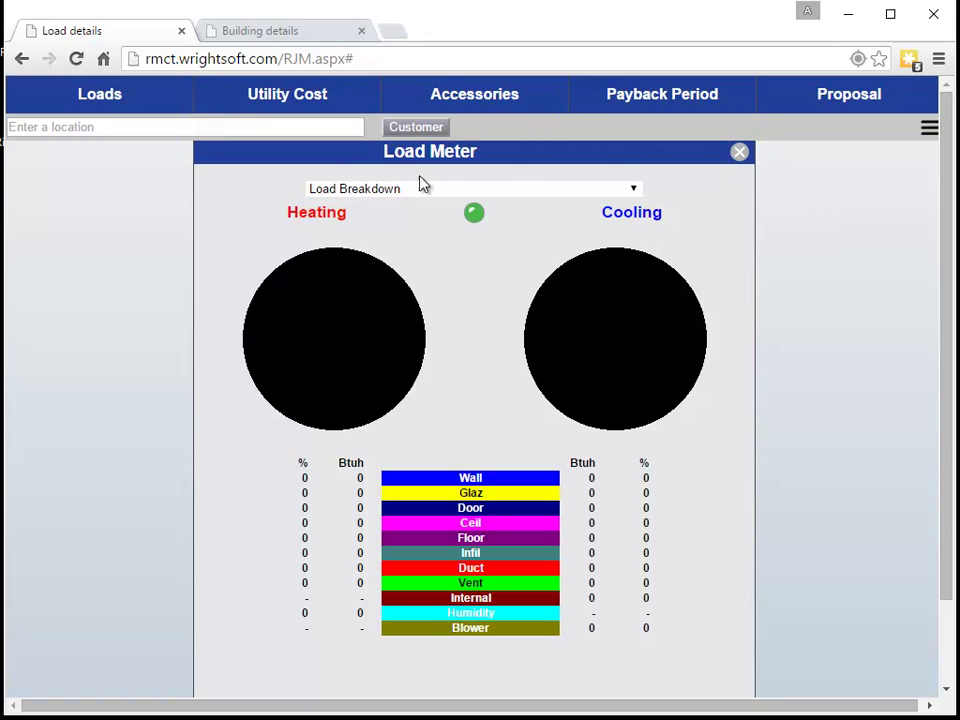
{"action": "left_click", "coordinate": [740, 152]}
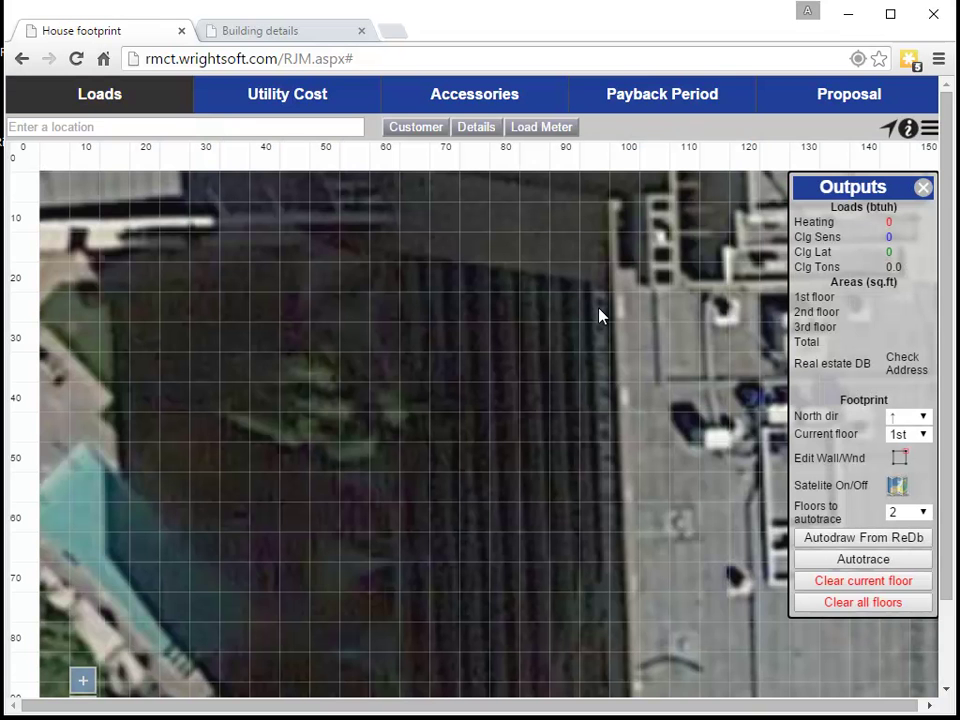
{"action": "left_click", "coordinate": [254, 32]}
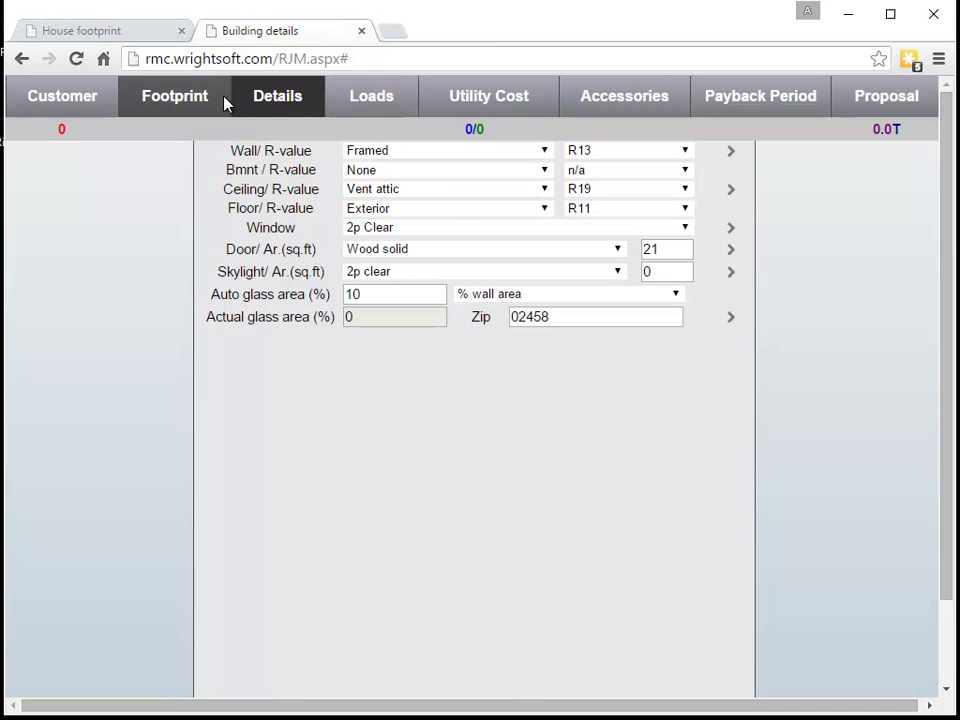
{"action": "left_click", "coordinate": [124, 36]}
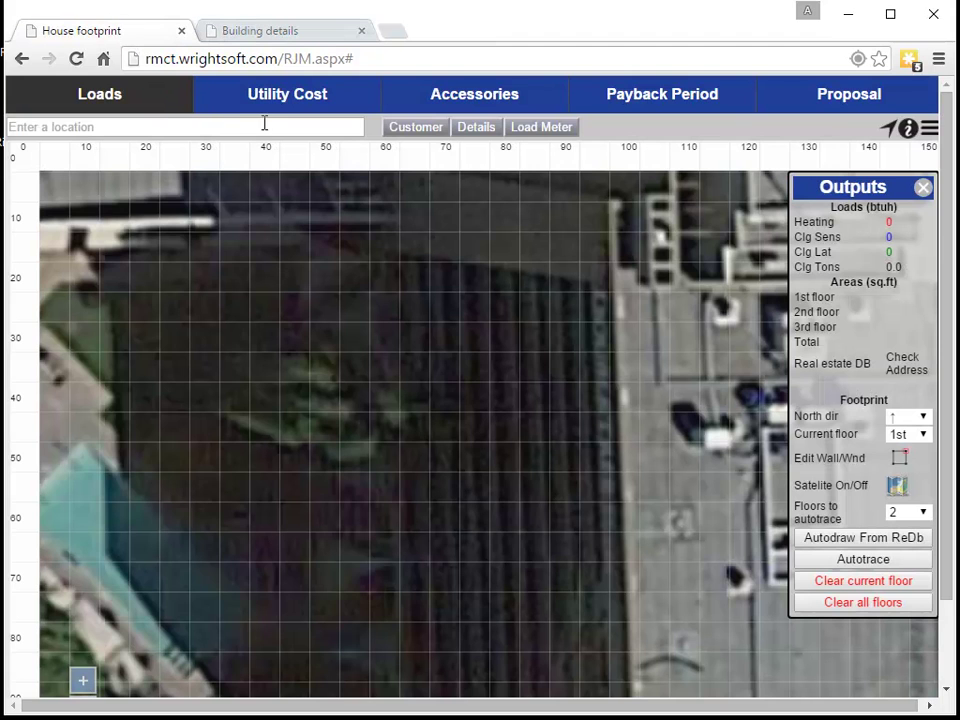
Review the all-zero heating and cooling load breakdown, then set the details tab back to House footprint
{"action": "left_click", "coordinate": [559, 130]}
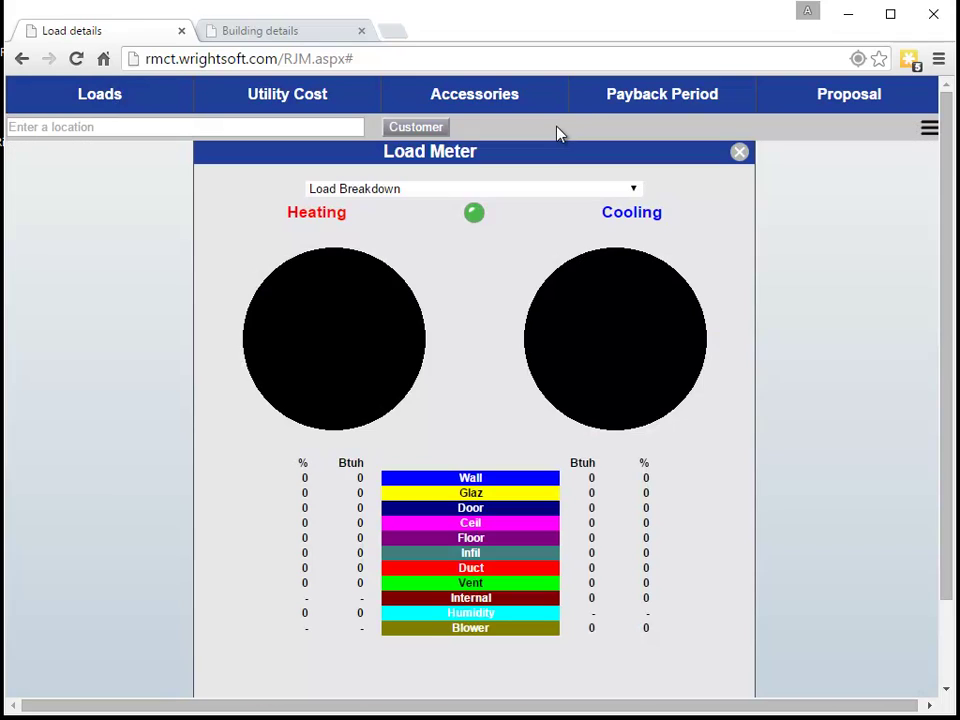
{"action": "scroll", "coordinate": [650, 396], "scroll_direction": "down", "scroll_amount": 1}
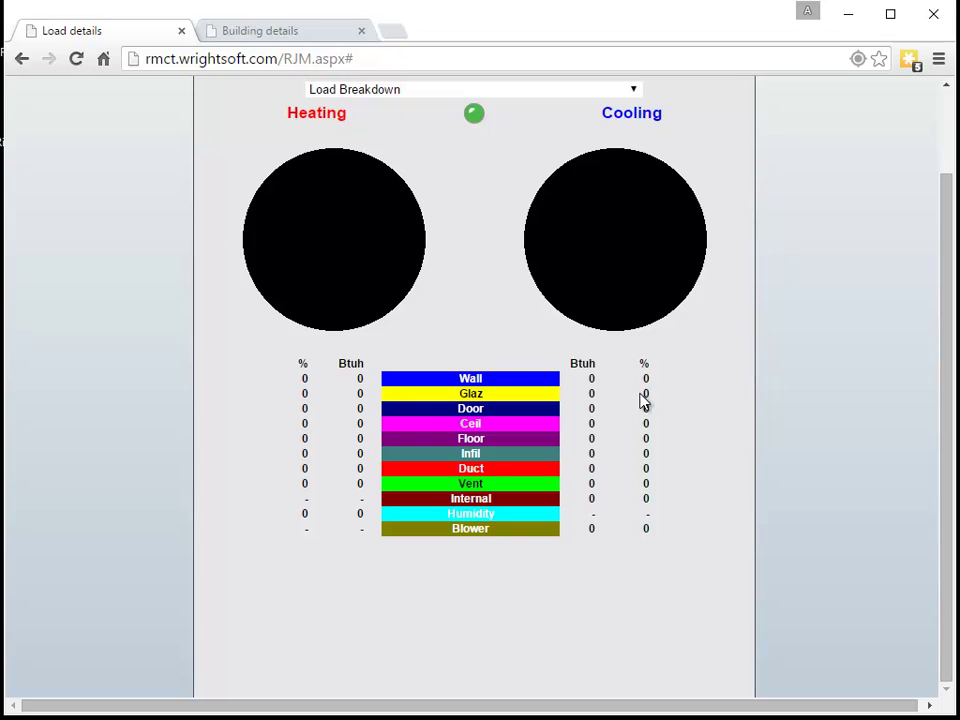
{"action": "scroll", "coordinate": [700, 320], "scroll_direction": "up", "scroll_amount": 1}
{"action": "left_click", "coordinate": [740, 153]}
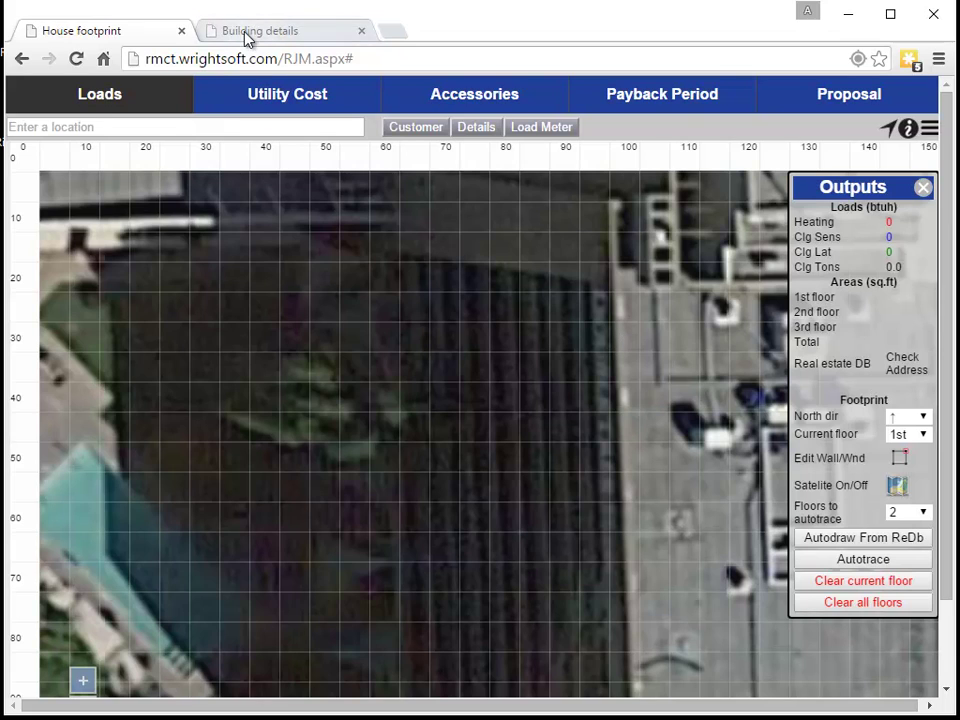
{"action": "left_click", "coordinate": [216, 31]}
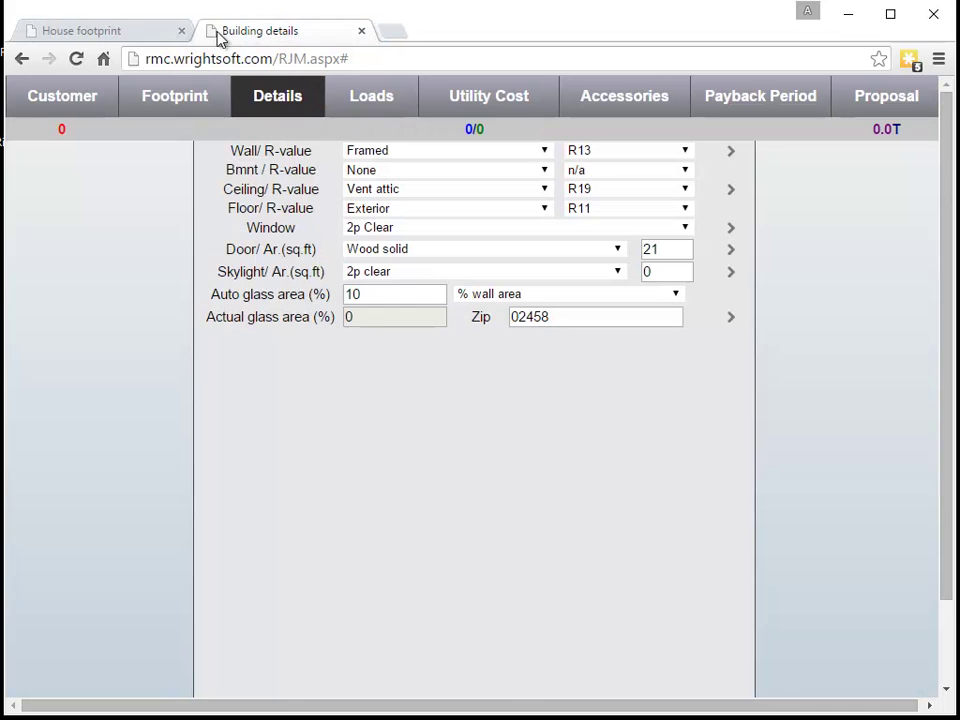
{"action": "left_click", "coordinate": [166, 110]}
Paste the house's street address into Enter a location and centre the satellite map on it
{"action": "left_click", "coordinate": [155, 36]}
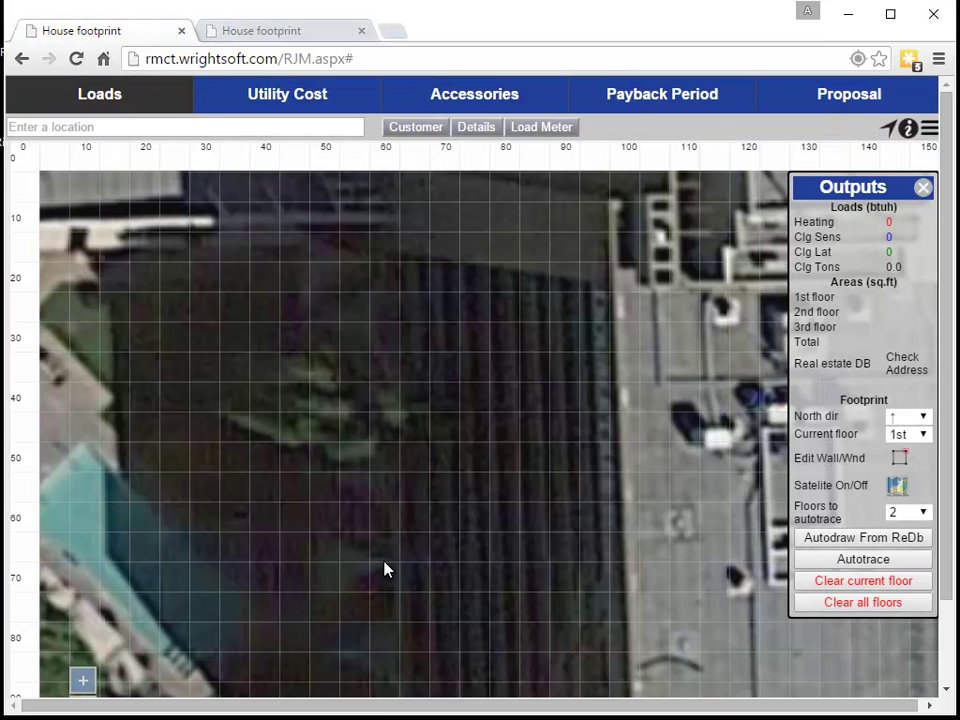
{"action": "left_click", "coordinate": [174, 127]}
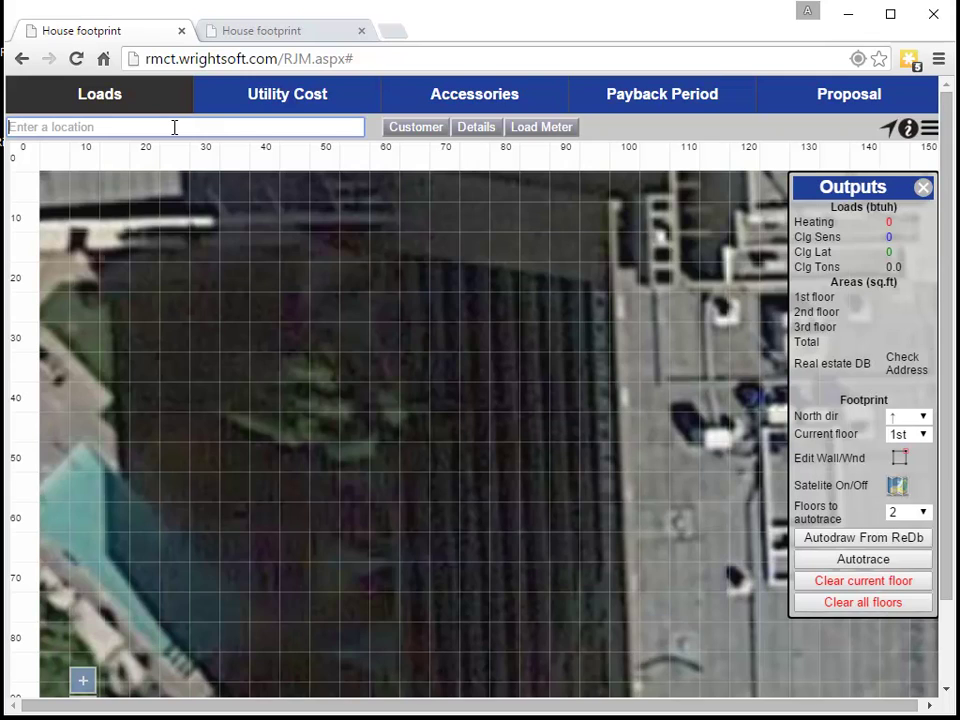
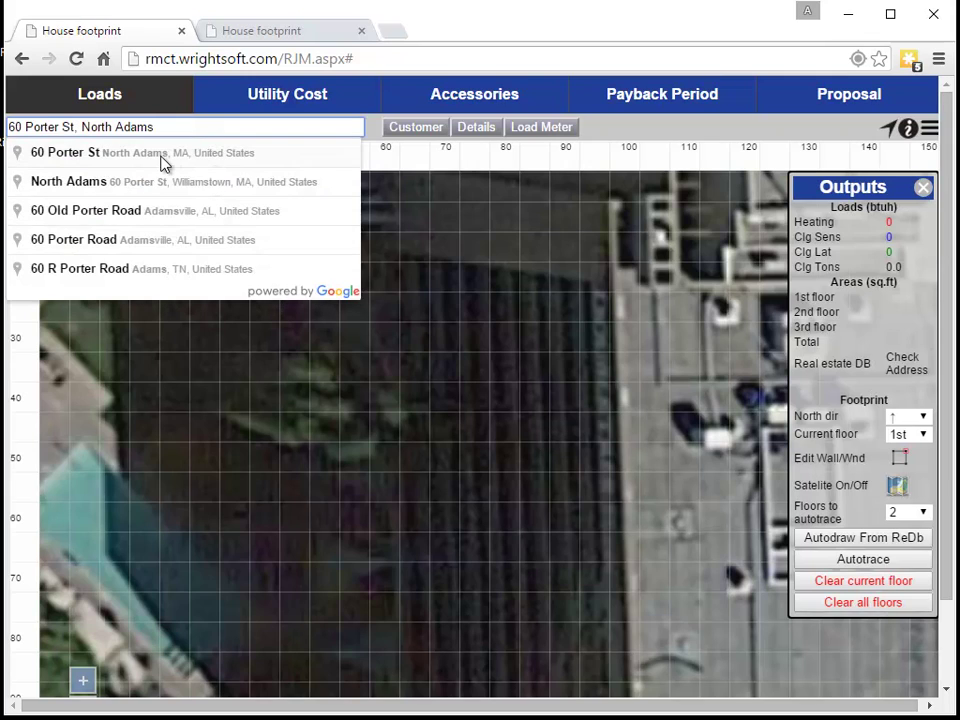
{"action": "left_click", "coordinate": [154, 162]}
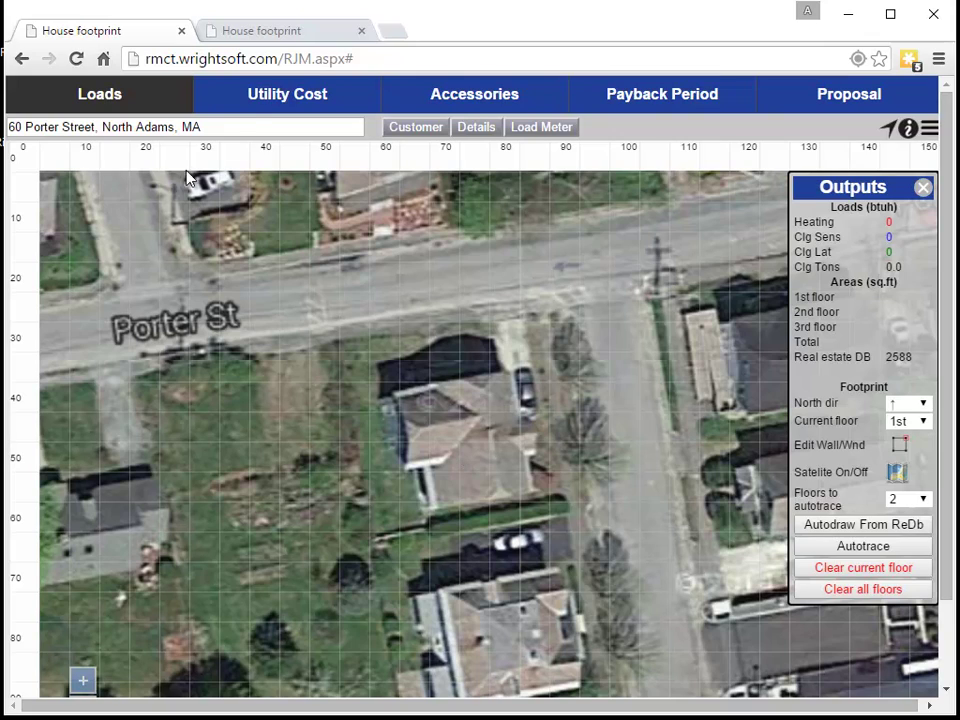
Start tracing the footprint along the house's walls, then discard the unfinished outline
{"action": "left_click", "coordinate": [240, 128]}
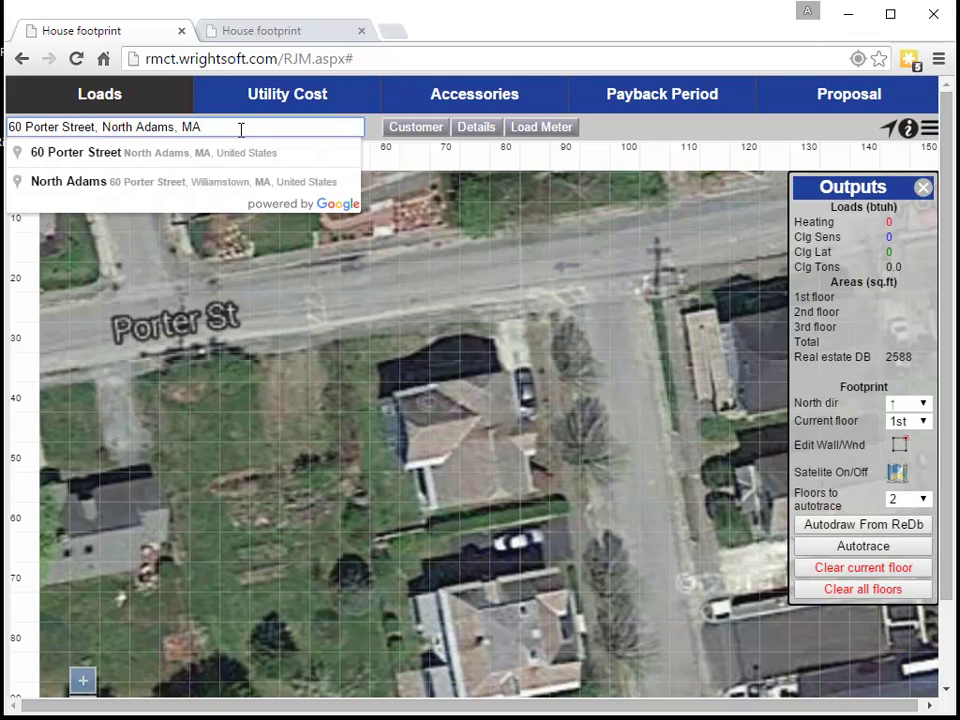
{"action": "left_click", "coordinate": [514, 407]}
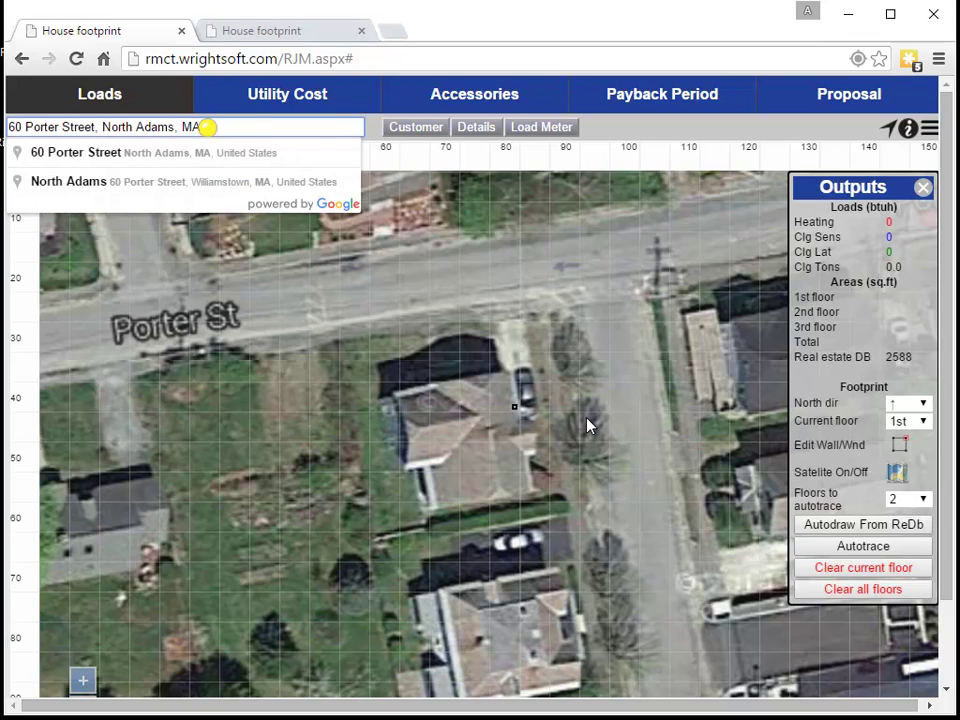
{"action": "left_click", "coordinate": [525, 490]}
{"action": "left_click", "coordinate": [430, 502]}
{"action": "key", "text": "Escape"}
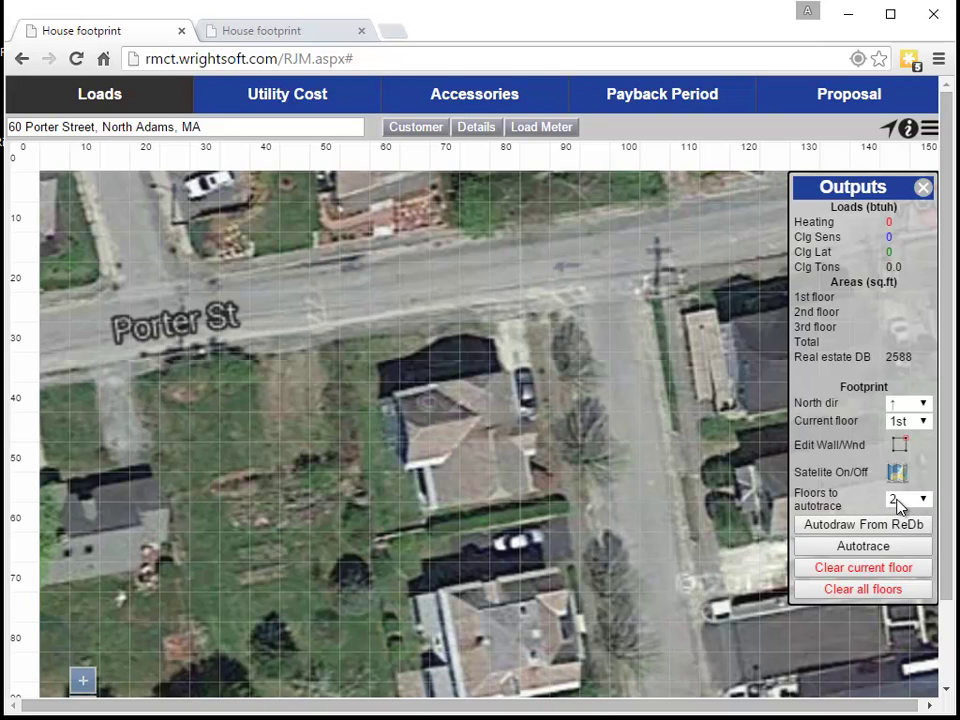
Auto-draw the 45' by 29' footprint from the real estate database, giving 1305 sq ft per floor and 45529 Btuh heating
{"action": "left_click", "coordinate": [866, 525]}
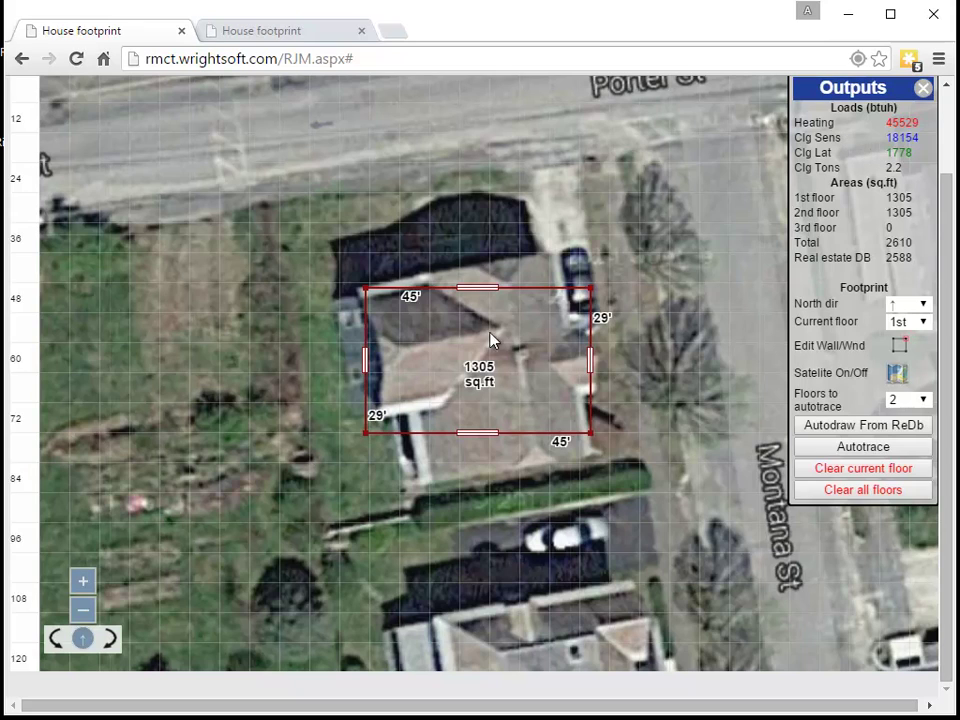
Toggle wall/window editing on and off, then switch off the satellite image behind the 45' by 29' outline
{"action": "left_click", "coordinate": [905, 350]}
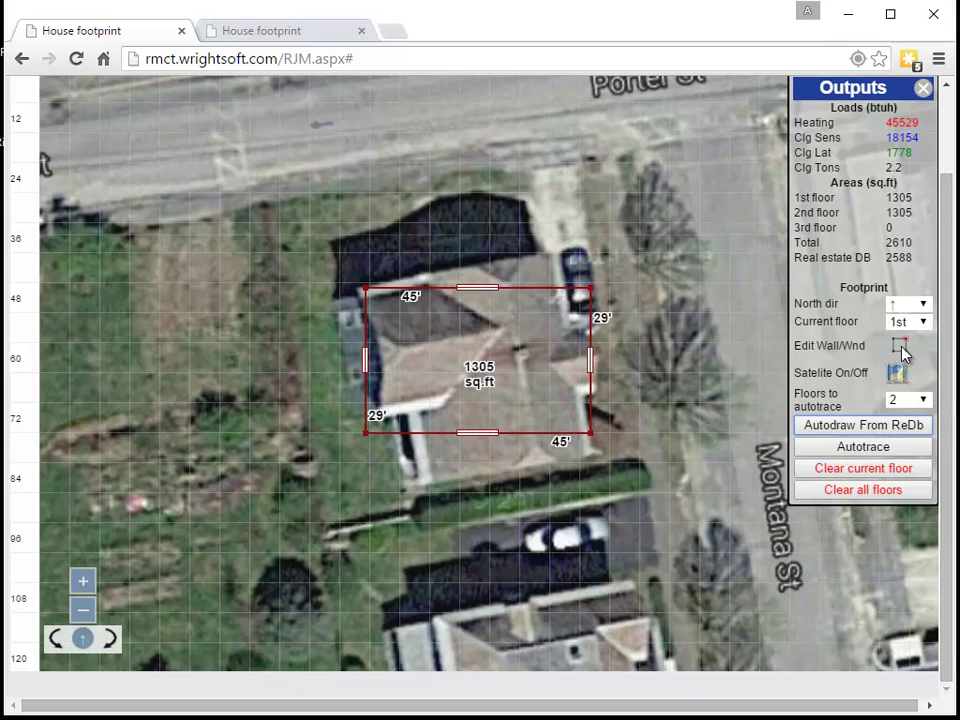
{"action": "left_click", "coordinate": [902, 348]}
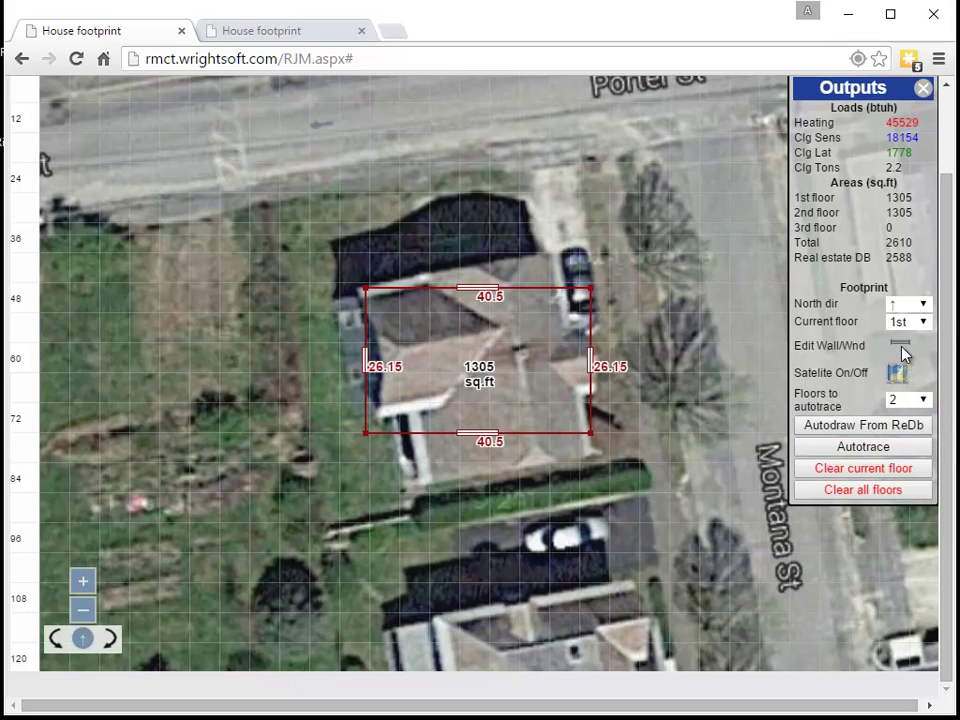
{"action": "left_click", "coordinate": [902, 348]}
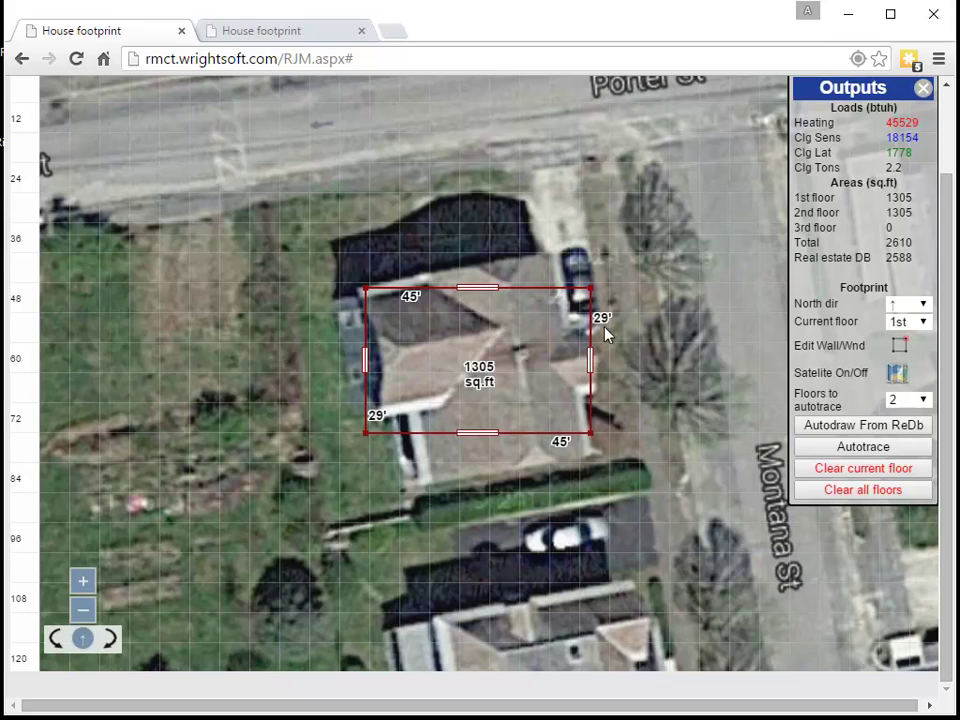
{"action": "left_click", "coordinate": [897, 373]}
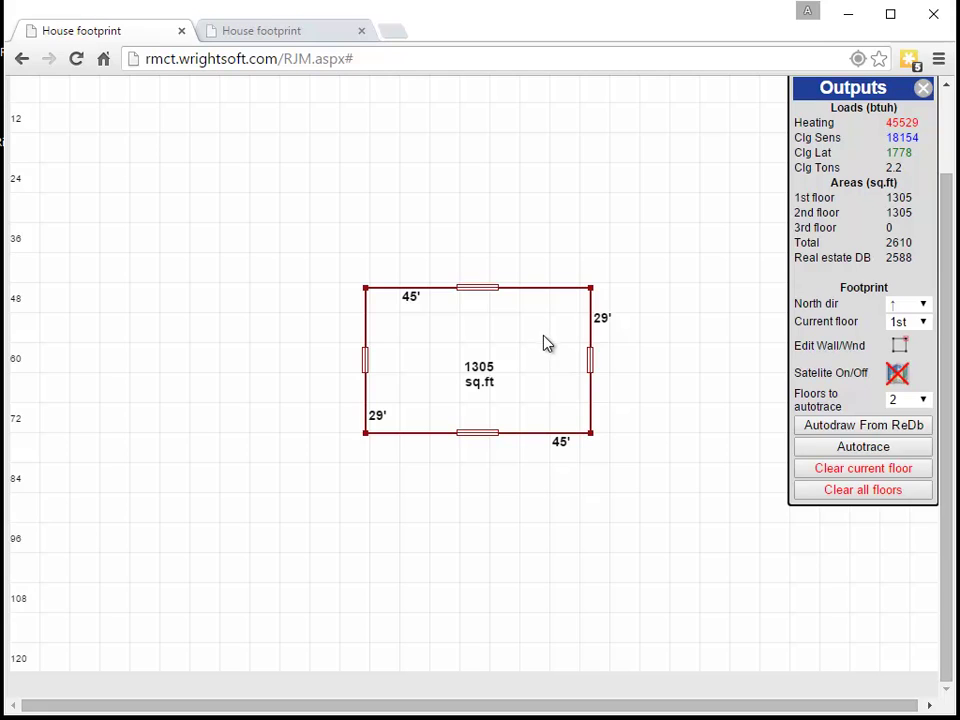
Keep the first floor current, redraw with 1 floor to autotrace (64' by 41', 2624 sq ft), then reset floors to 2
{"action": "left_click", "coordinate": [914, 324]}
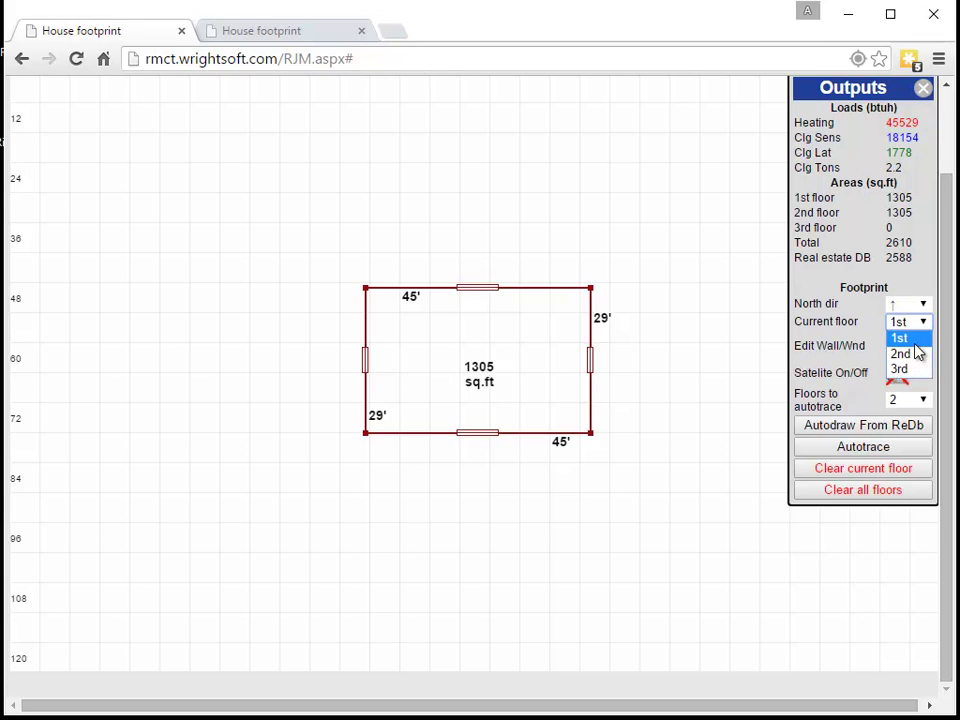
{"action": "left_click", "coordinate": [843, 318]}
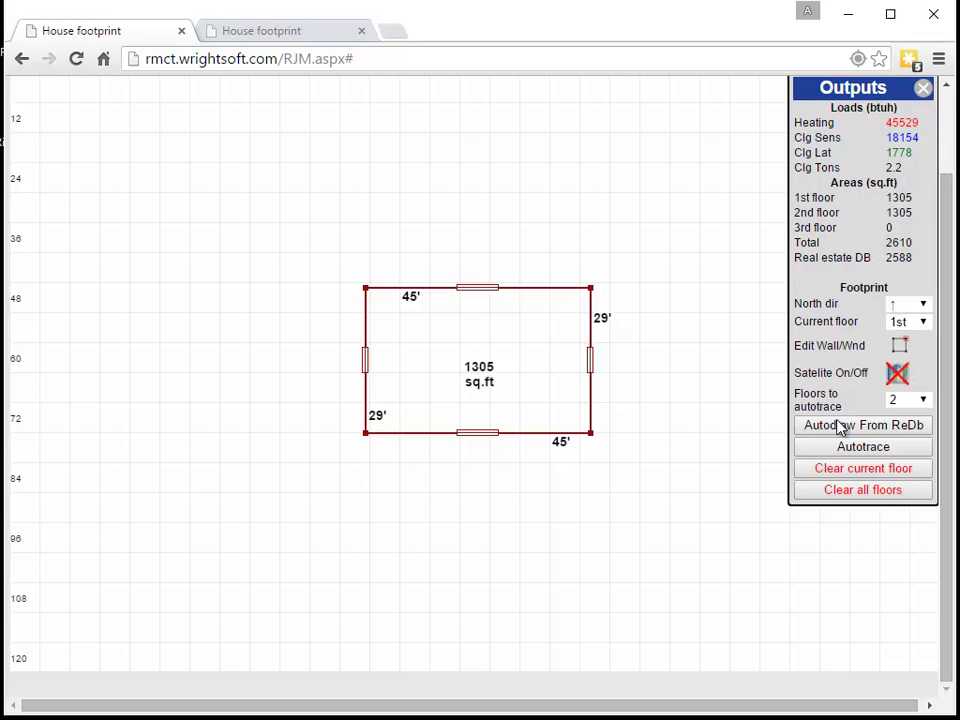
{"action": "left_click", "coordinate": [917, 400]}
{"action": "left_click", "coordinate": [915, 416]}
{"action": "left_click", "coordinate": [882, 430]}
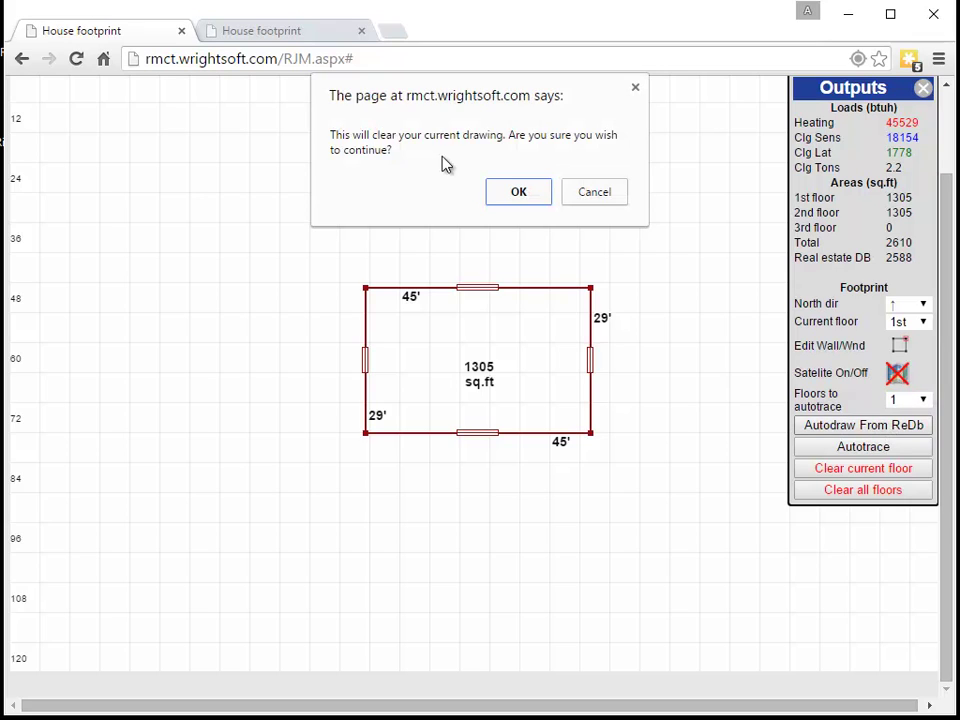
{"action": "left_click", "coordinate": [532, 188]}
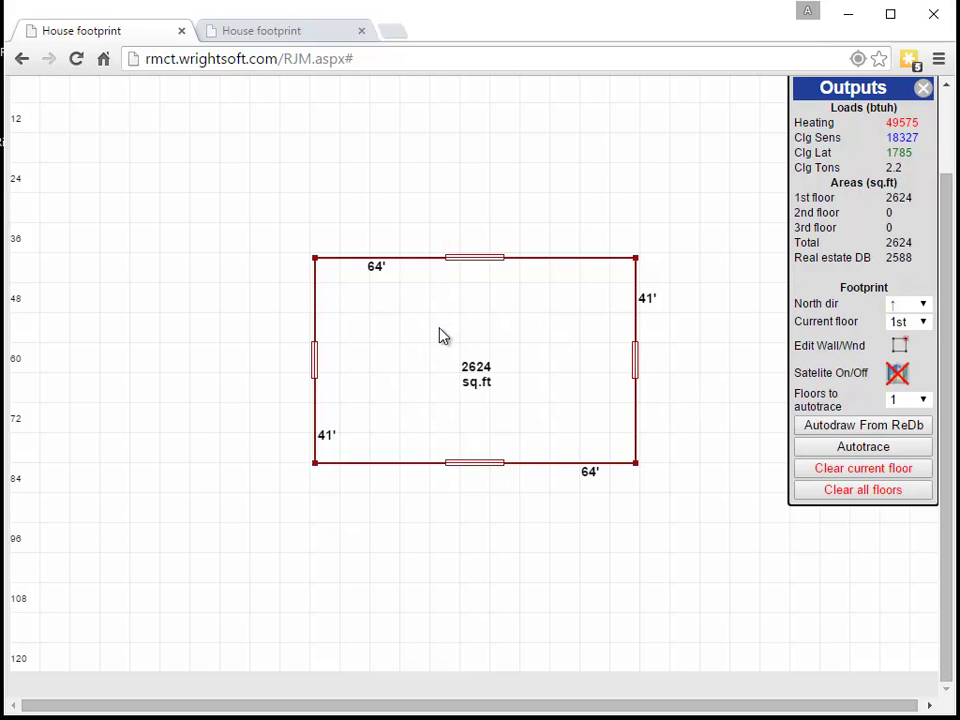
{"action": "left_click", "coordinate": [900, 406]}
{"action": "left_click", "coordinate": [899, 431]}
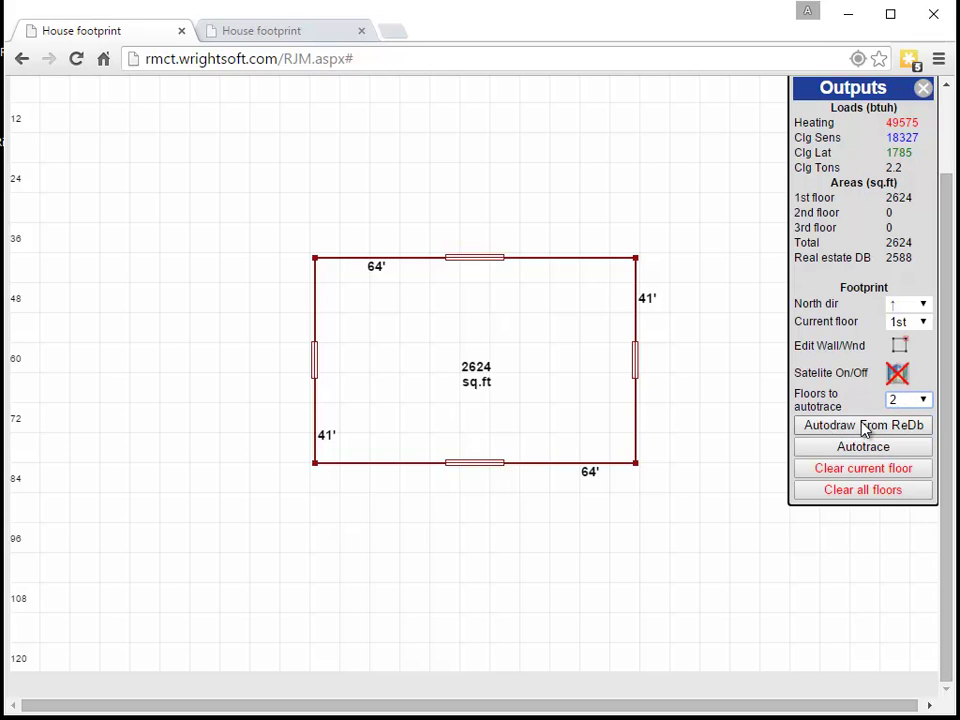
Redraw the two-story 1305 sq ft footprint and open Window Details for the top wall's 8.1 by 5 ft window
{"action": "left_click", "coordinate": [866, 428]}
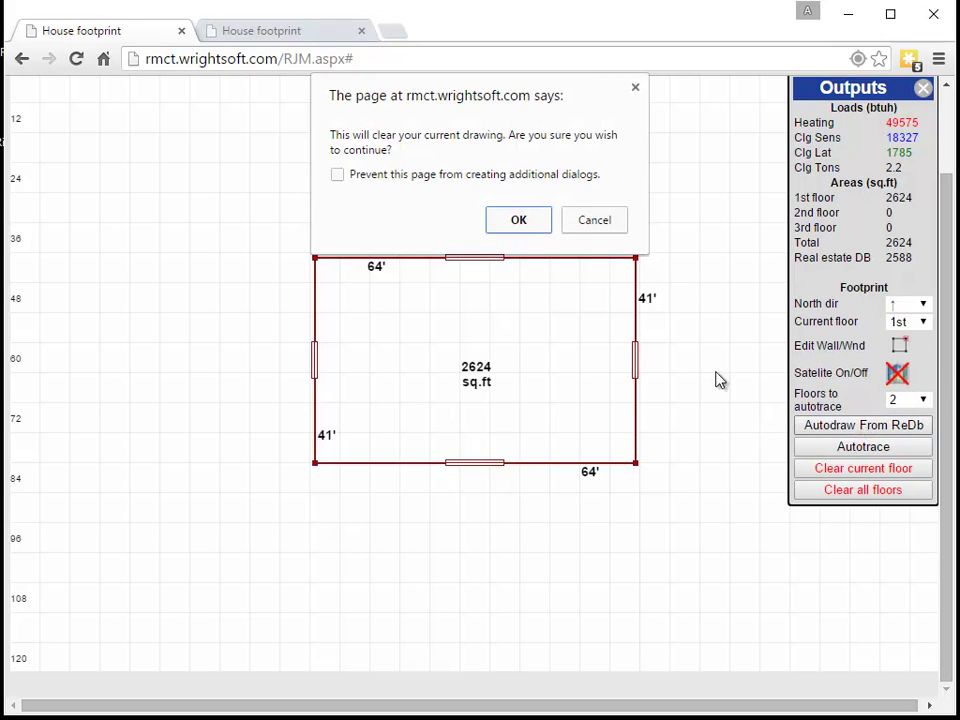
{"action": "left_click", "coordinate": [529, 225]}
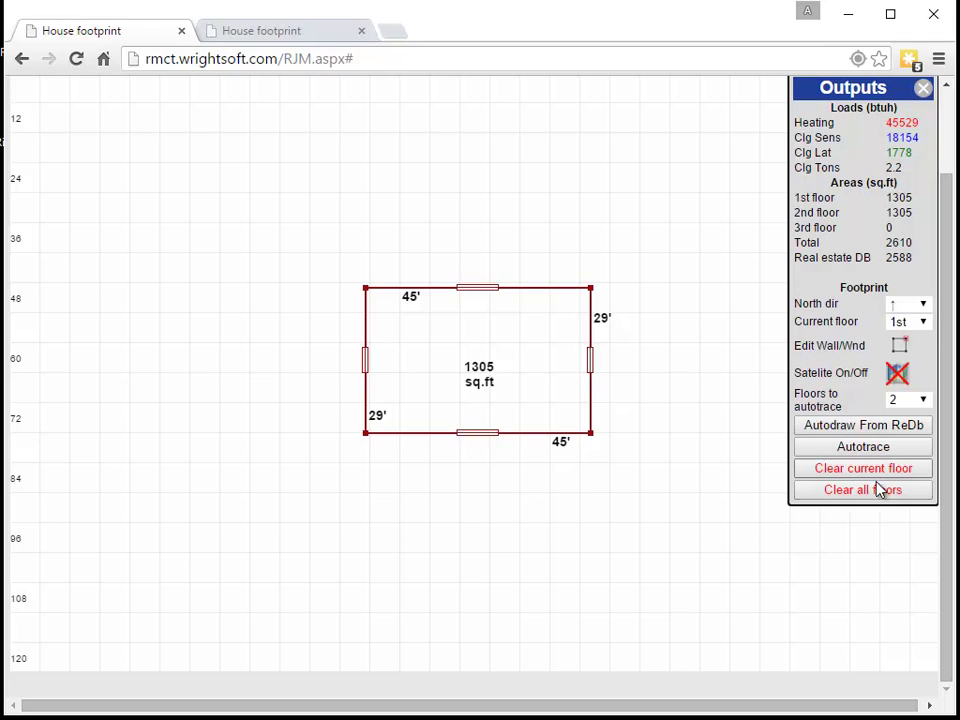
{"action": "scroll", "coordinate": [880, 489], "scroll_direction": "up", "scroll_amount": 1}
{"action": "left_click", "coordinate": [899, 440]}
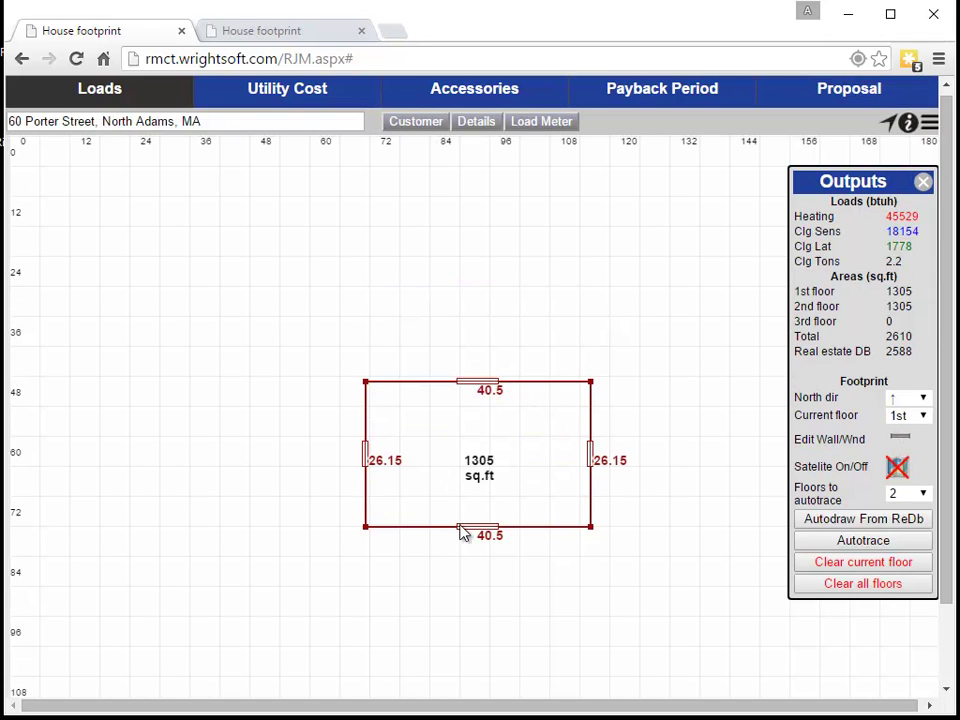
{"action": "left_click", "coordinate": [487, 386]}
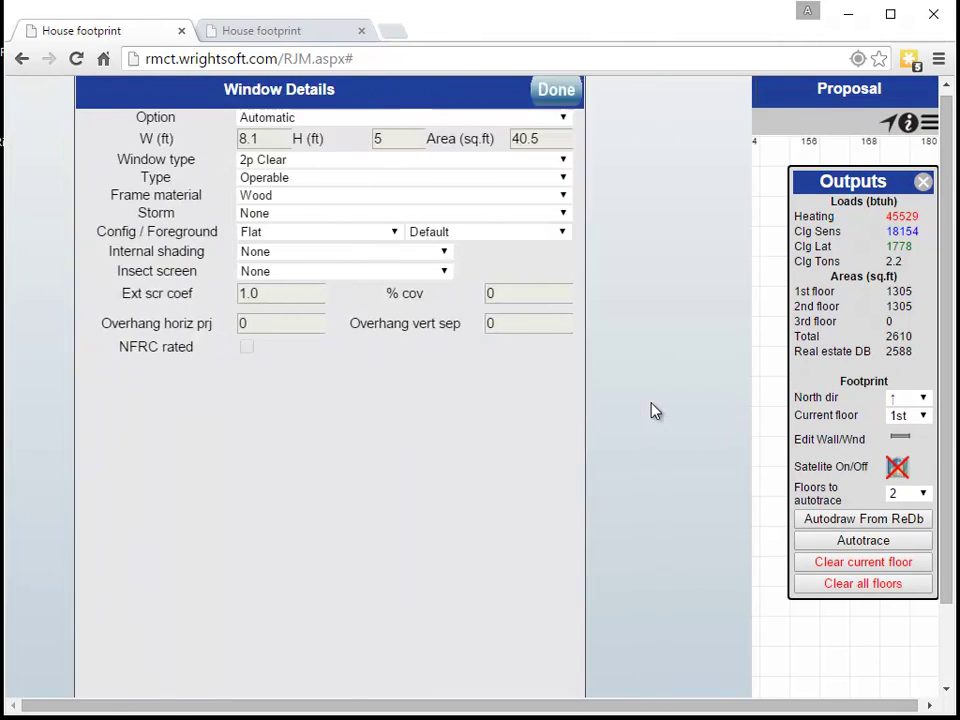